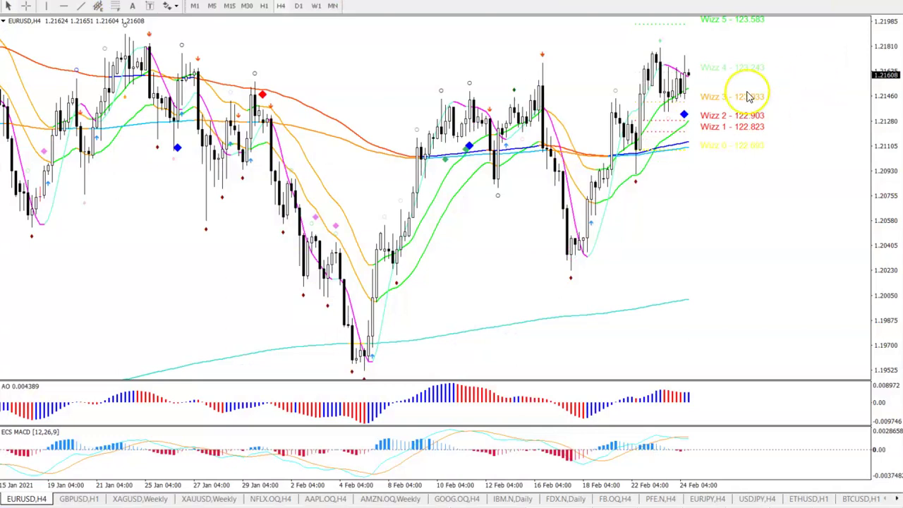
# - On the H1 EURUSD chart, draw two roughly parallel descending trendlines bounding the pullback from the 19 Feb high
pyautogui.click(264, 6)
pyautogui.click(81, 6)
pyautogui.moveTo(400, 108); pyautogui.dragTo(554, 170)
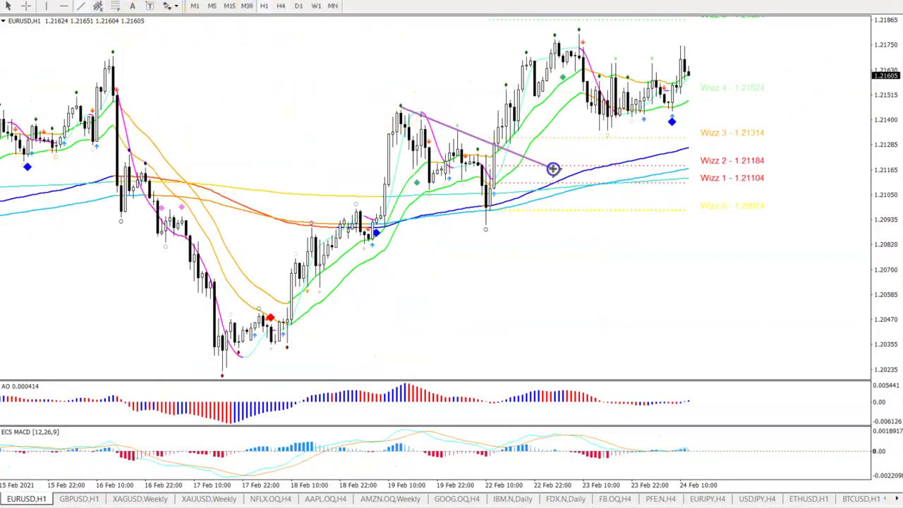
pyautogui.click(79, 6)
pyautogui.moveTo(405, 179); pyautogui.dragTo(555, 237)
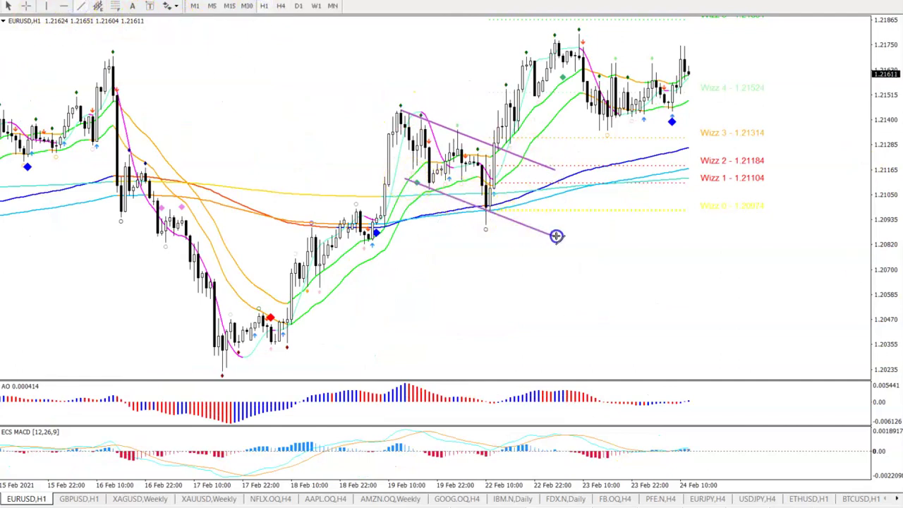
pyautogui.click(494, 216)
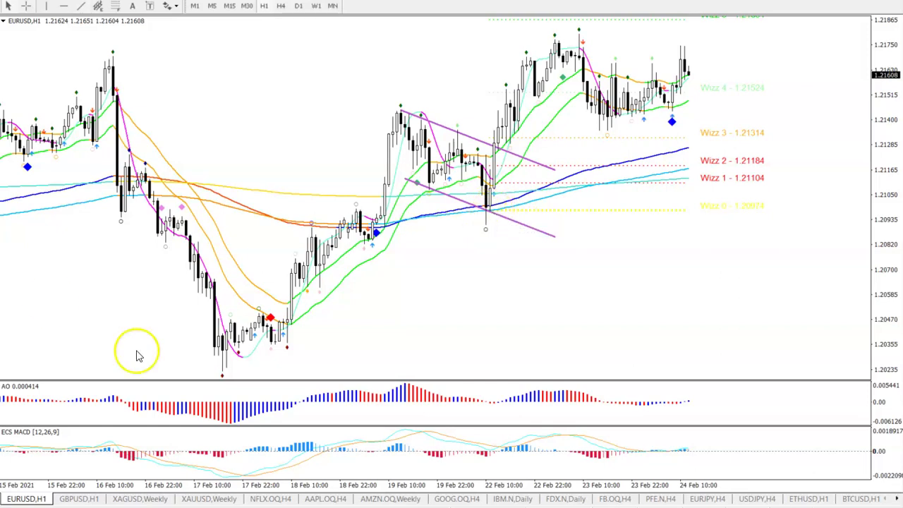
pyautogui.moveTo(497, 208); pyautogui.dragTo(455, 221)
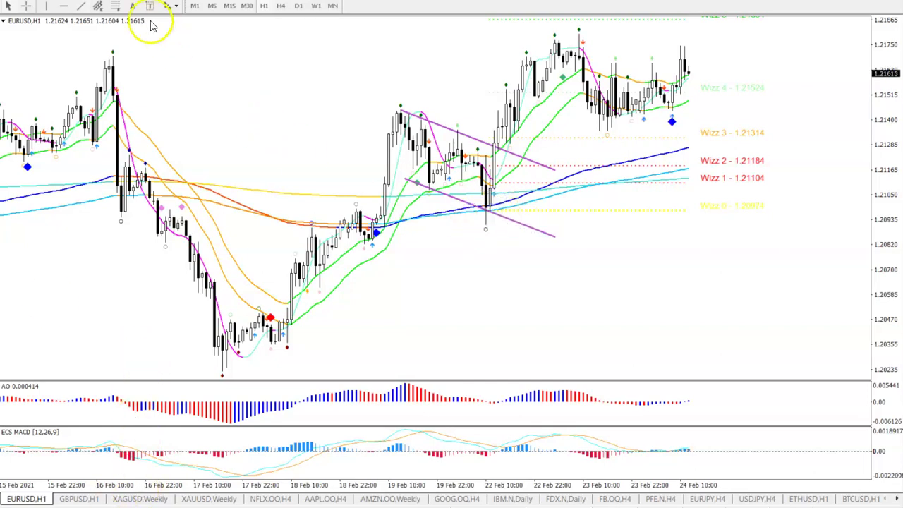
# - Add a Fibonacci retracement from the 18 Feb low to the 19 Feb high, number the waves freehand, and clear the freehand marks
pyautogui.click(115, 5)
pyautogui.moveTo(278, 344); pyautogui.dragTo(402, 109)
pyautogui.moveTo(233, 278)
pyautogui.mouseDown()
pyautogui.moveTo(234, 308)
pyautogui.moveTo(299, 365)
pyautogui.mouseUp()
pyautogui.moveTo(463, 242); pyautogui.dragTo(483, 278)
pyautogui.moveTo(674, 117); pyautogui.dragTo(679, 90)
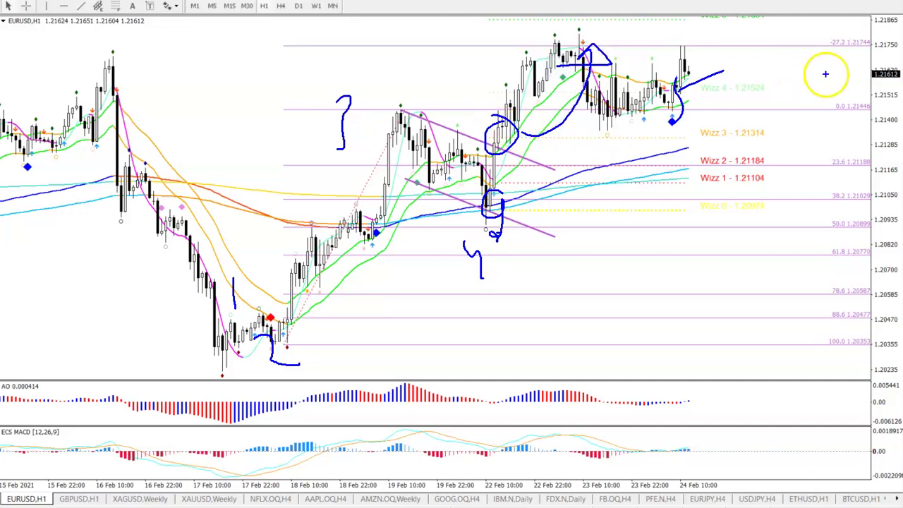
pyautogui.press('Escape')
# - Switch the chart to M15, sketch a projected rise over the recent price action, and clear the sketch
pyautogui.moveTo(897, 95); pyautogui.dragTo(571, 40)
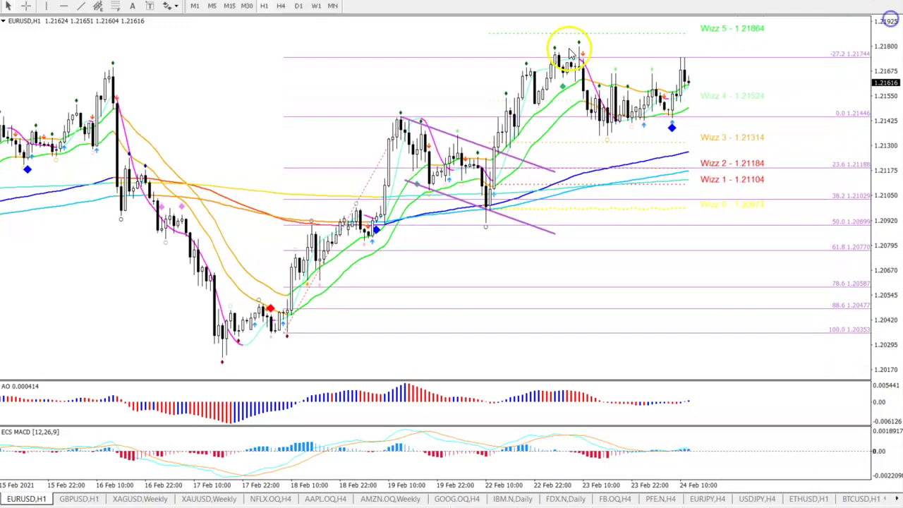
pyautogui.click(237, 6)
pyautogui.moveTo(856, 298); pyautogui.dragTo(853, 6)
pyautogui.moveTo(881, 317); pyautogui.dragTo(884, 158)
pyautogui.moveTo(604, 492); pyautogui.dragTo(598, 493)
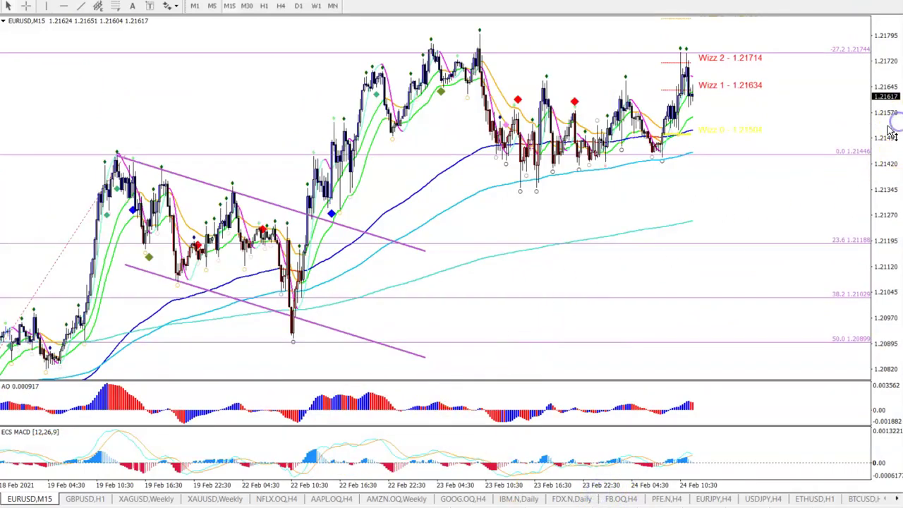
pyautogui.moveTo(671, 104)
pyautogui.mouseDown()
pyautogui.moveTo(678, 132)
pyautogui.moveTo(695, 114)
pyautogui.mouseUp()
pyautogui.moveTo(286, 349)
pyautogui.mouseDown()
pyautogui.moveTo(300, 265)
pyautogui.moveTo(444, 78)
pyautogui.moveTo(492, 46)
pyautogui.moveTo(749, 17)
pyautogui.mouseUp()
pyautogui.press('Escape')
# - Compress the price scale to include the Wizz 5 level, sketch an upward path from the current price, and clear it
pyautogui.moveTo(890, 74); pyautogui.dragTo(889, 129)
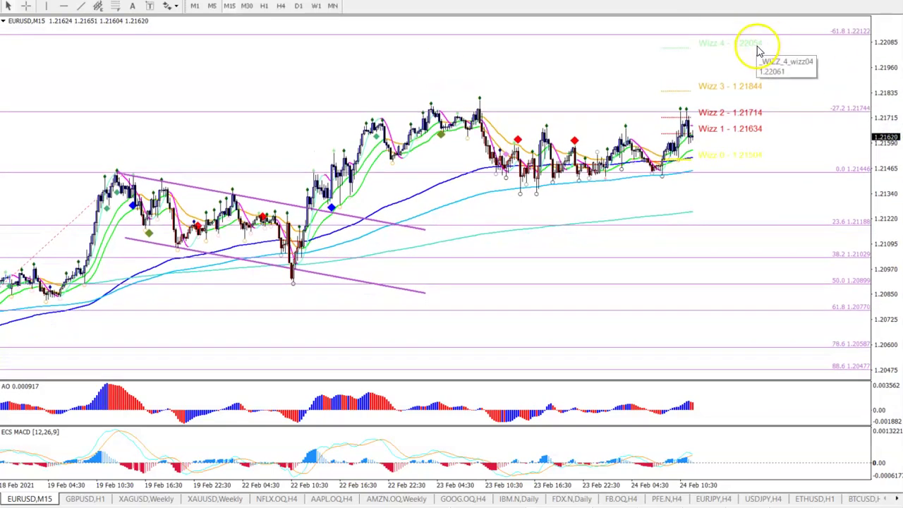
pyautogui.moveTo(879, 57); pyautogui.dragTo(879, 113)
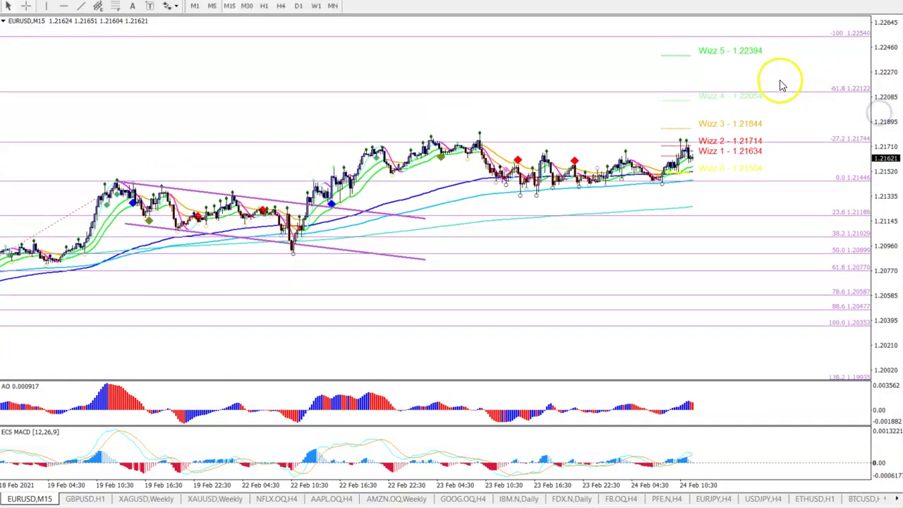
pyautogui.moveTo(700, 152)
pyautogui.mouseDown()
pyautogui.moveTo(723, 108)
pyautogui.moveTo(716, 56)
pyautogui.moveTo(729, 71)
pyautogui.mouseUp()
pyautogui.press('Escape')
# - Place horizontal support lines at 1.21437 and 1.21350 under the recent M15 lows
pyautogui.moveTo(886, 196); pyautogui.dragTo(898, 127)
pyautogui.click(669, 165)
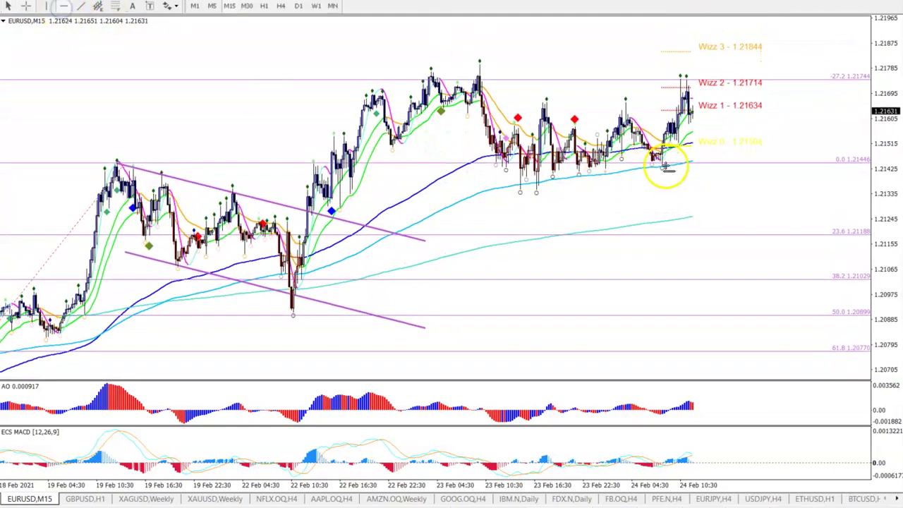
pyautogui.click(71, 22)
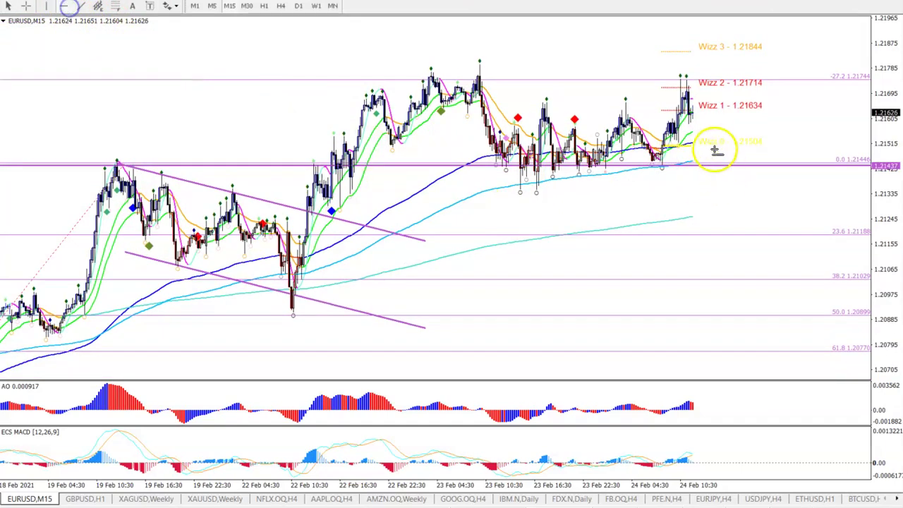
pyautogui.click(547, 190)
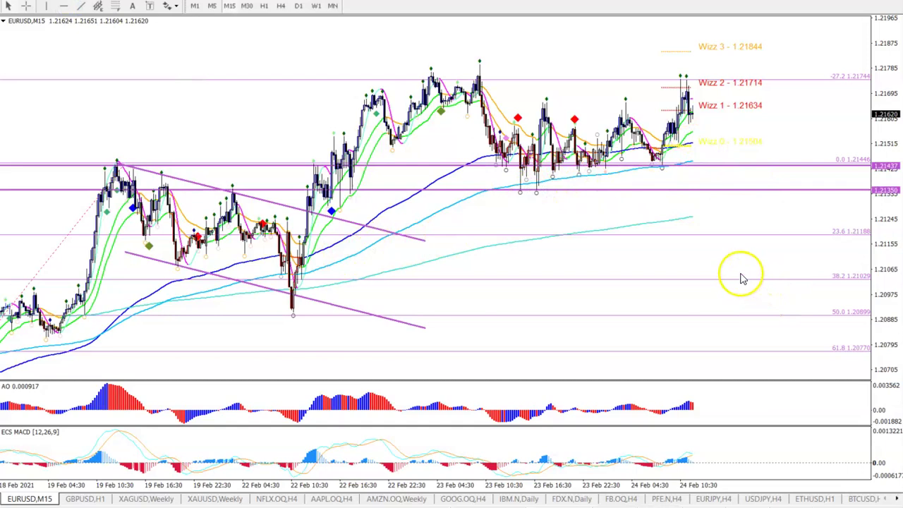
# - Switch to H4, sketch in blue the February rise and the pullback from its mid-month high, and clear the sketch
pyautogui.click(281, 7)
pyautogui.moveTo(526, 368); pyautogui.dragTo(619, 218)
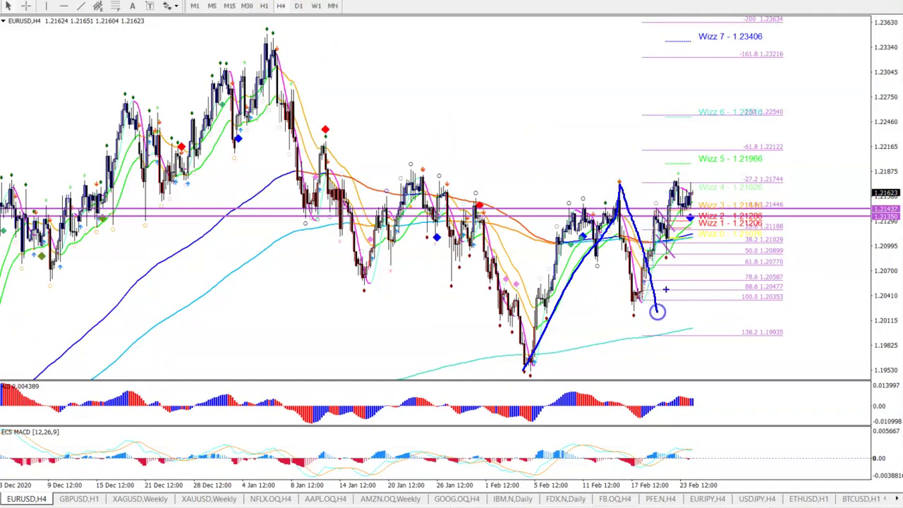
pyautogui.press('Escape')
# - Sketch in red the mid-February drop, rebound and a projected decline, circle the two highs, and clear the markings
pyautogui.click(621, 190)
pyautogui.moveTo(691, 216)
pyautogui.mouseDown()
pyautogui.moveTo(722, 229)
pyautogui.moveTo(752, 317)
pyautogui.mouseUp()
pyautogui.moveTo(697, 180)
pyautogui.mouseDown()
pyautogui.moveTo(704, 174)
pyautogui.moveTo(671, 169)
pyautogui.moveTo(619, 184)
pyautogui.mouseUp()
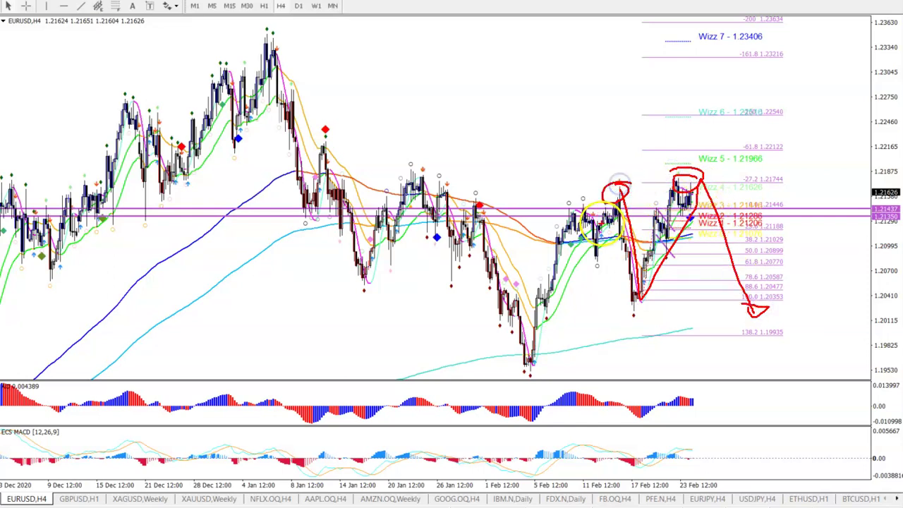
pyautogui.press('Escape')
# - Sketch the blue wave path from the early February low to an upper target labelled C near the Wizz 6 level
pyautogui.click(687, 156)
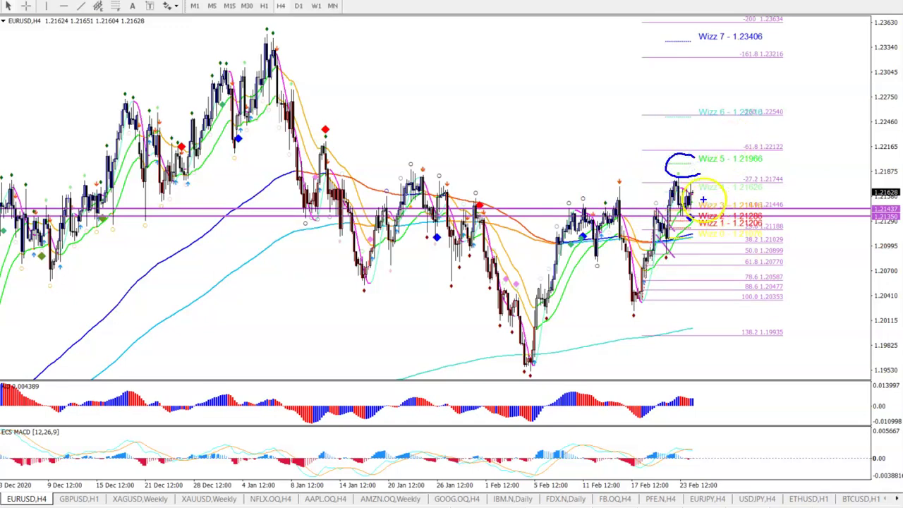
pyautogui.moveTo(703, 201); pyautogui.dragTo(725, 176)
pyautogui.moveTo(714, 137); pyautogui.dragTo(741, 136)
pyautogui.moveTo(741, 75); pyautogui.dragTo(722, 89)
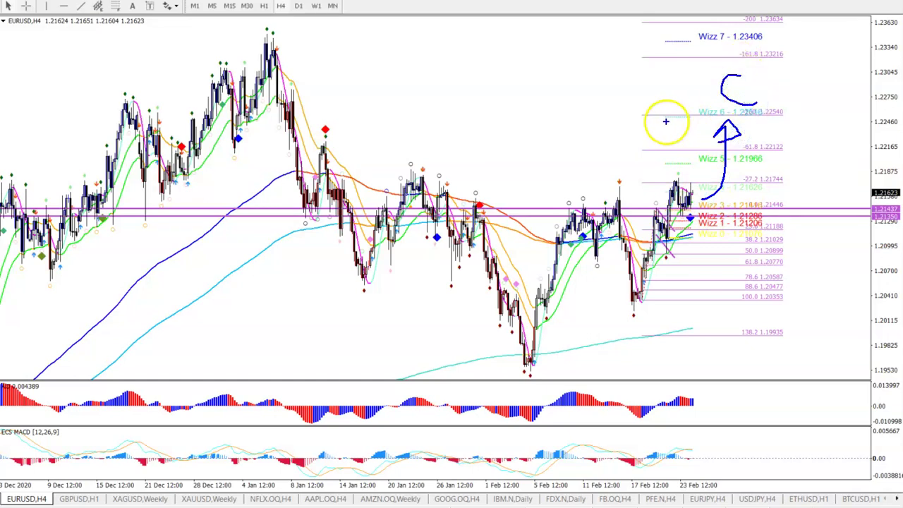
pyautogui.moveTo(523, 364)
pyautogui.mouseDown()
pyautogui.moveTo(677, 306)
pyautogui.moveTo(762, 114)
pyautogui.moveTo(737, 130)
pyautogui.mouseUp()
# - Trace the January to early February decline in red and label its waves A, B and C
pyautogui.moveTo(294, 57)
pyautogui.mouseDown()
pyautogui.moveTo(356, 240)
pyautogui.moveTo(448, 233)
pyautogui.moveTo(508, 371)
pyautogui.moveTo(465, 361)
pyautogui.mouseUp()
pyautogui.moveTo(336, 329)
pyautogui.mouseDown()
pyautogui.moveTo(365, 289)
pyautogui.moveTo(337, 305)
pyautogui.mouseUp()
pyautogui.moveTo(423, 170); pyautogui.dragTo(424, 128)
pyautogui.moveTo(430, 162)
pyautogui.mouseDown()
pyautogui.moveTo(434, 152)
pyautogui.moveTo(415, 161)
pyautogui.mouseUp()
pyautogui.moveTo(482, 341)
pyautogui.mouseDown()
pyautogui.moveTo(472, 381)
pyautogui.moveTo(492, 369)
pyautogui.mouseUp()
# - Label the first peak of the blue wave path A and its following low B
pyautogui.moveTo(566, 185)
pyautogui.mouseDown()
pyautogui.moveTo(566, 152)
pyautogui.moveTo(587, 202)
pyautogui.mouseUp()
pyautogui.moveTo(568, 182); pyautogui.dragTo(583, 181)
pyautogui.moveTo(647, 308)
pyautogui.mouseDown()
pyautogui.moveTo(653, 343)
pyautogui.moveTo(661, 328)
pyautogui.moveTo(653, 332)
pyautogui.mouseUp()
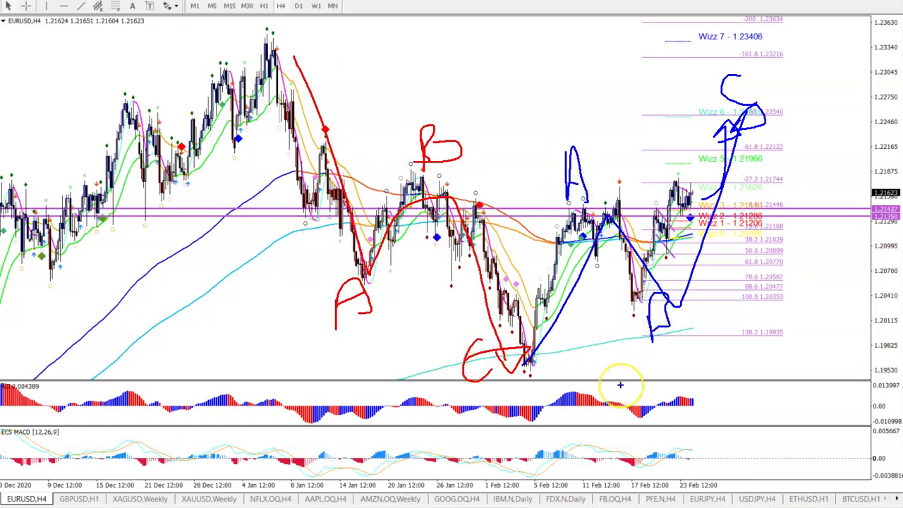
# - Label the larger-degree waves A, B and C in green, and clear all freehand markings from the H4 chart
pyautogui.moveTo(486, 437)
pyautogui.mouseDown()
pyautogui.moveTo(529, 389)
pyautogui.moveTo(533, 403)
pyautogui.mouseUp()
pyautogui.moveTo(694, 34)
pyautogui.mouseDown()
pyautogui.moveTo(695, 86)
pyautogui.moveTo(658, 90)
pyautogui.mouseUp()
pyautogui.moveTo(861, 337)
pyautogui.mouseDown()
pyautogui.moveTo(830, 347)
pyautogui.moveTo(868, 375)
pyautogui.moveTo(891, 366)
pyautogui.mouseUp()
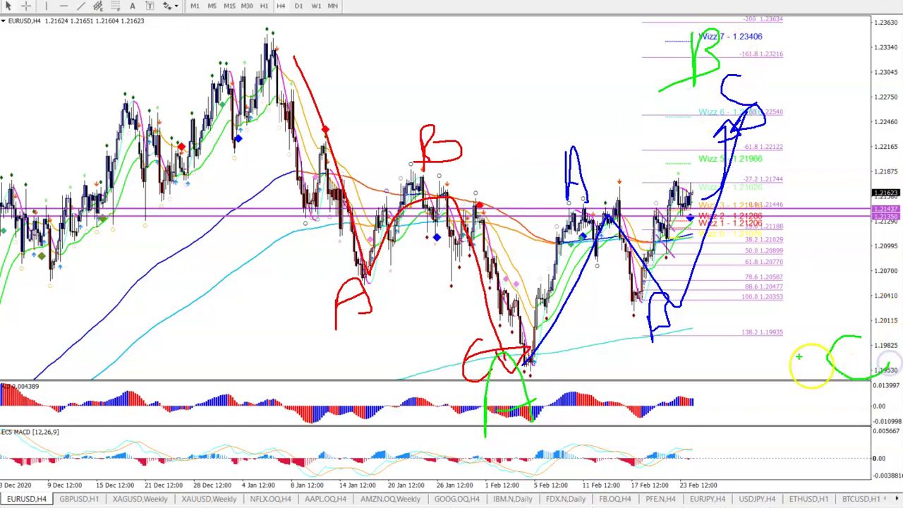
pyautogui.press('Escape')
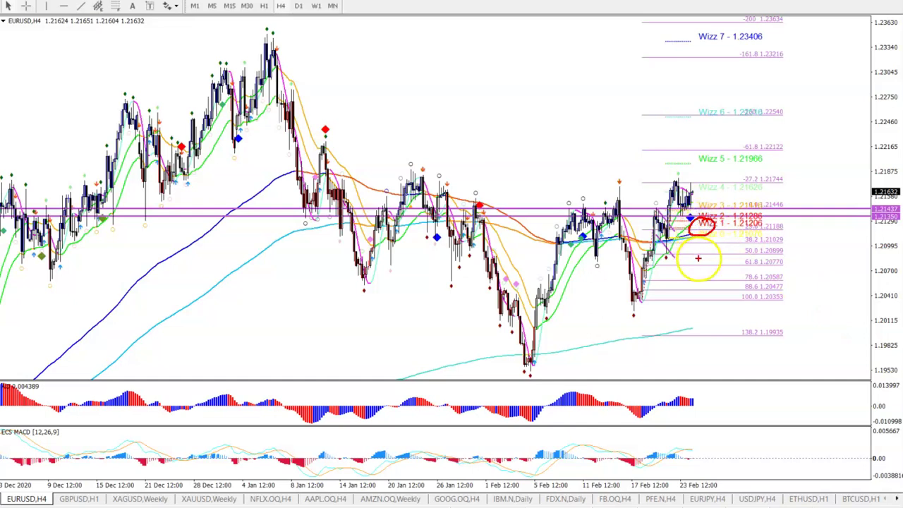
pyautogui.press('Escape')
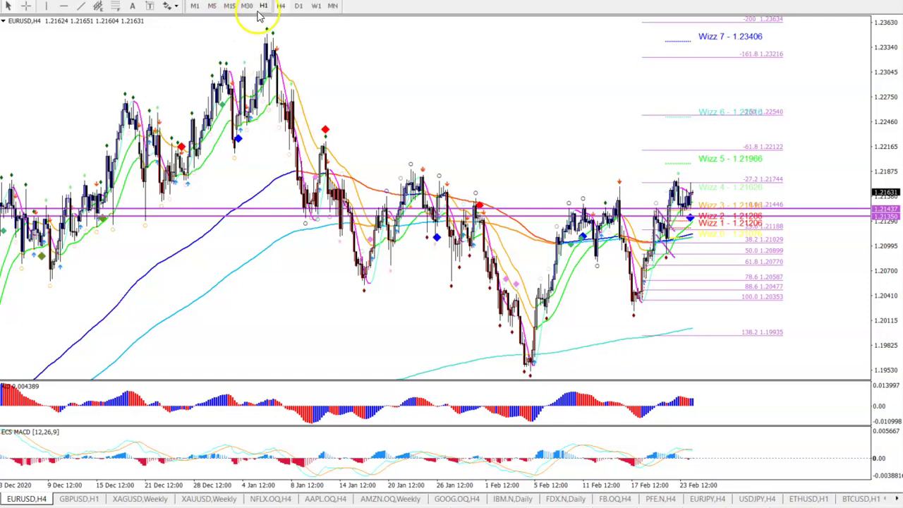
# - On the H1 chart, draw an ascending trendline from the 17 Feb low extending beyond the current price
pyautogui.click(261, 6)
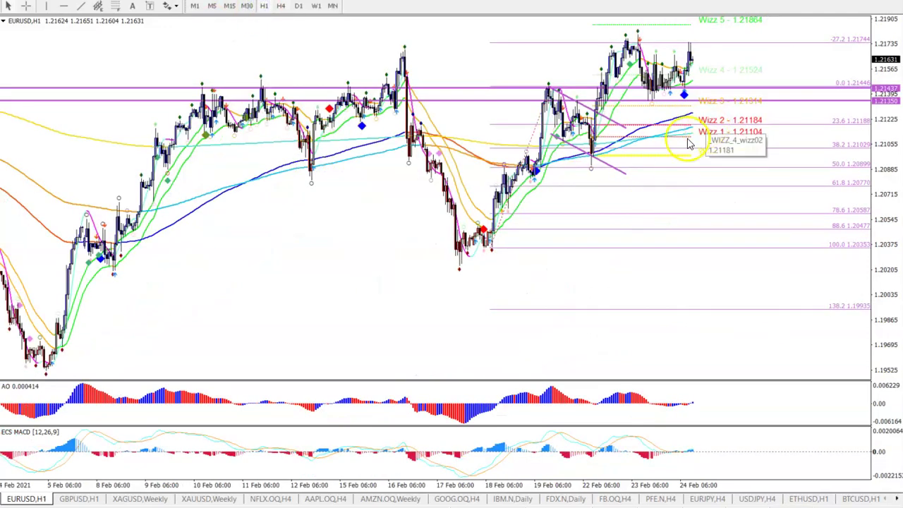
pyautogui.click(80, 6)
pyautogui.moveTo(459, 268)
pyautogui.mouseDown()
pyautogui.moveTo(768, 58)
pyautogui.moveTo(749, 46)
pyautogui.mouseUp()
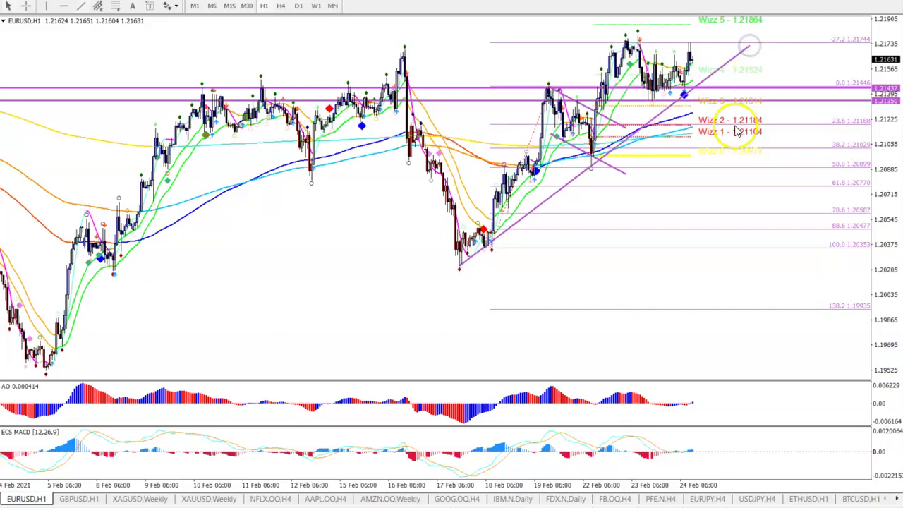
# - Circle in blue the earlier highs and the recent lows that line up with the horizontal support zone
pyautogui.moveTo(271, 86)
pyautogui.mouseDown()
pyautogui.moveTo(207, 103)
pyautogui.moveTo(318, 80)
pyautogui.mouseUp()
pyautogui.moveTo(570, 77)
pyautogui.mouseDown()
pyautogui.moveTo(568, 95)
pyautogui.moveTo(568, 85)
pyautogui.mouseUp()
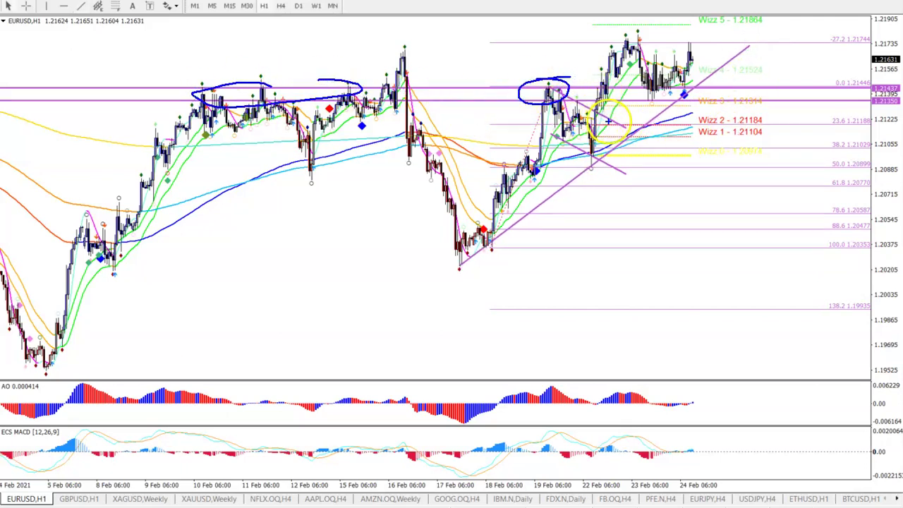
pyautogui.moveTo(683, 80)
pyautogui.mouseDown()
pyautogui.moveTo(644, 100)
pyautogui.moveTo(697, 87)
pyautogui.mouseUp()
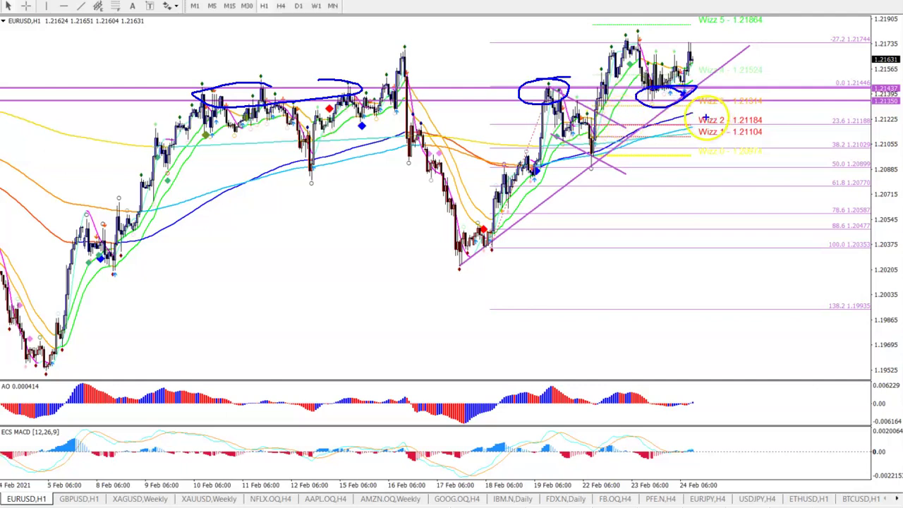
# - Sketch a red drop from the current price through the support zone and clear the freehand markings
pyautogui.click(697, 83)
pyautogui.moveTo(710, 162); pyautogui.dragTo(710, 163)
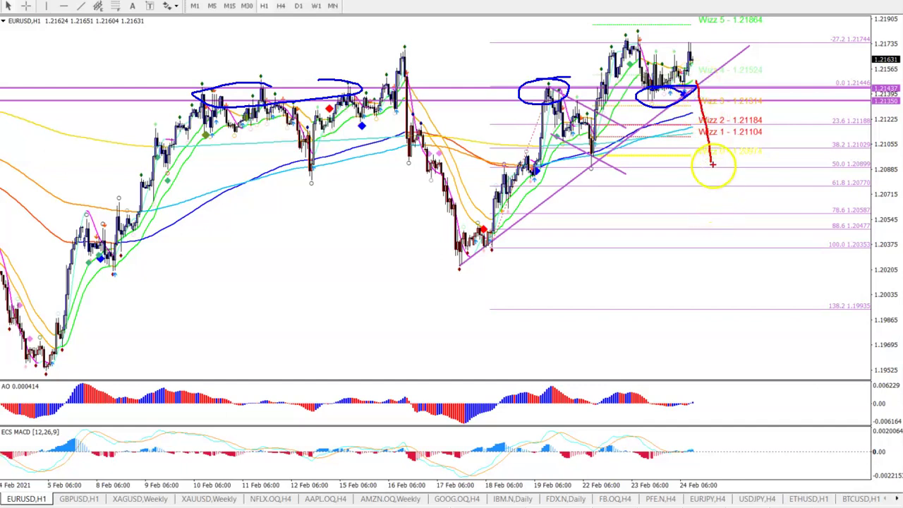
pyautogui.press('Escape')
# - On the M15 chart, place a horizontal line at 1.21173
pyautogui.click(229, 5)
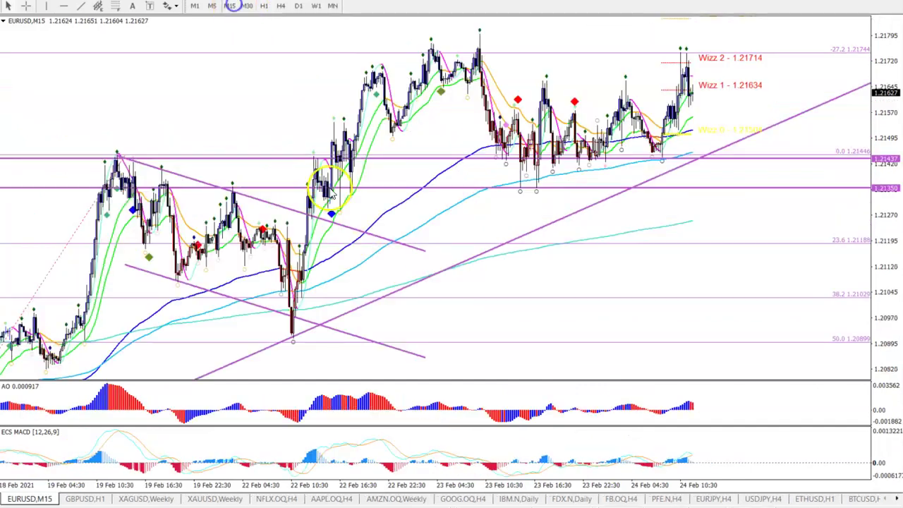
pyautogui.click(63, 6)
pyautogui.click(304, 249)
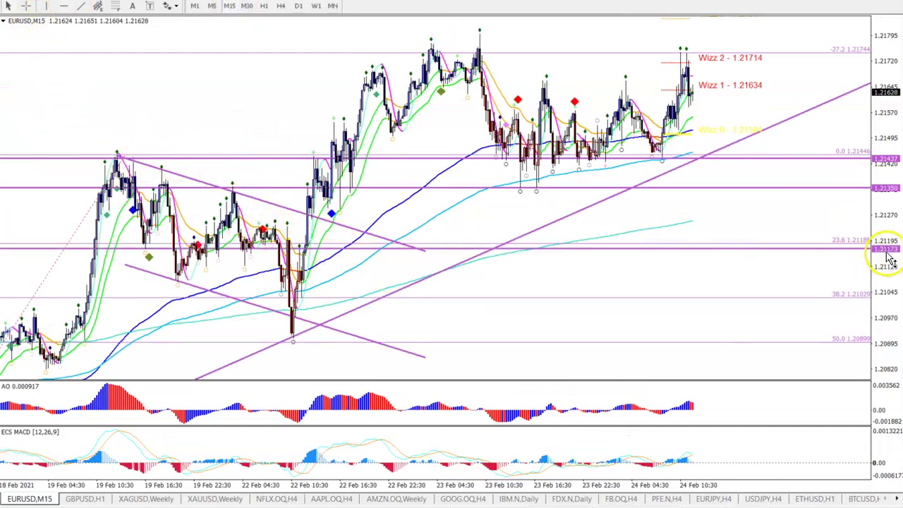
# - Return to H1, sketch a projected red decline with a rebound, and label the swing points A, B and C
pyautogui.click(264, 6)
pyautogui.moveTo(698, 81)
pyautogui.mouseDown()
pyautogui.moveTo(710, 159)
pyautogui.moveTo(756, 117)
pyautogui.moveTo(797, 270)
pyautogui.mouseUp()
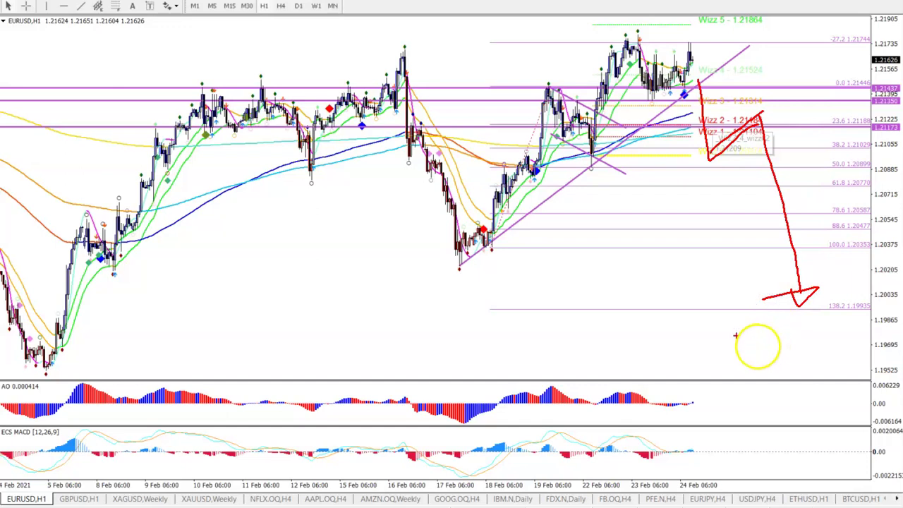
pyautogui.moveTo(435, 254)
pyautogui.mouseDown()
pyautogui.moveTo(455, 289)
pyautogui.moveTo(446, 272)
pyautogui.mouseUp()
pyautogui.moveTo(569, 40); pyautogui.dragTo(590, 40)
pyautogui.moveTo(745, 299)
pyautogui.mouseDown()
pyautogui.moveTo(715, 317)
pyautogui.moveTo(784, 330)
pyautogui.moveTo(758, 360)
pyautogui.mouseUp()
# - Mark the 17 Feb low as an alternative blue B, circle it, draw an arrow to the lower B target, and clear everything
pyautogui.moveTo(400, 284); pyautogui.dragTo(397, 326)
pyautogui.moveTo(386, 270); pyautogui.dragTo(388, 313)
pyautogui.moveTo(489, 259)
pyautogui.mouseDown()
pyautogui.moveTo(455, 275)
pyautogui.moveTo(693, 320)
pyautogui.mouseUp()
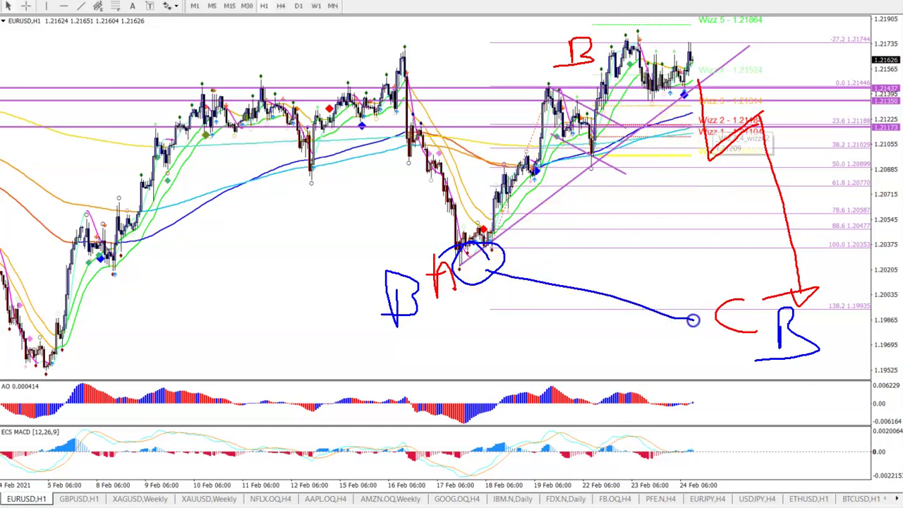
pyautogui.moveTo(728, 348); pyautogui.dragTo(675, 358)
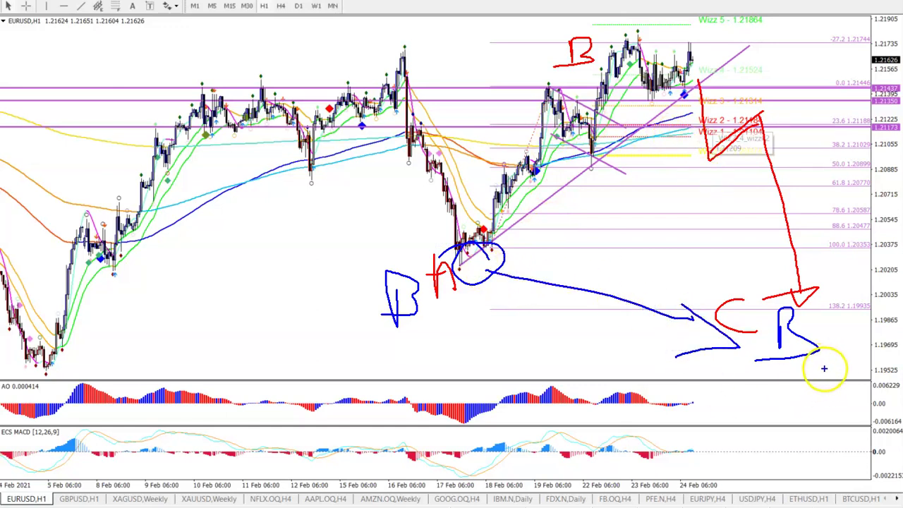
pyautogui.press('Escape')
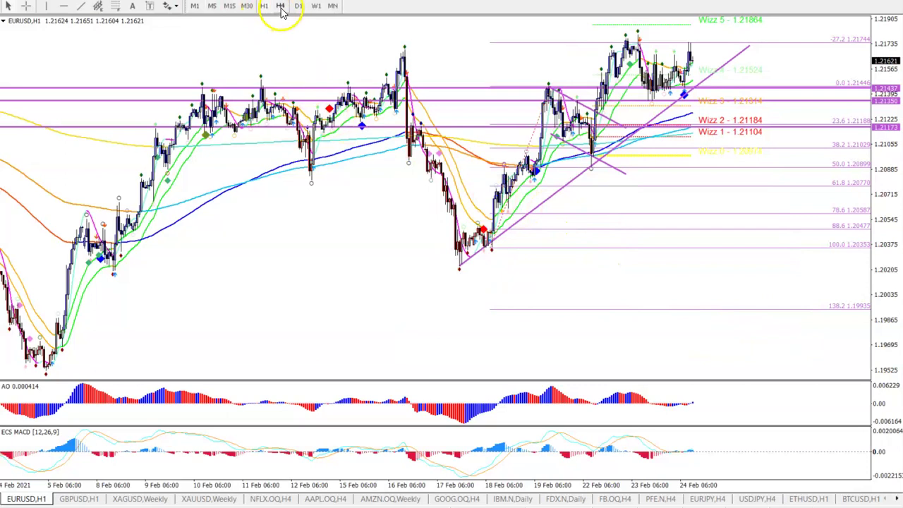
# - Switch to H4, sketch the mid-February drop and rebound in red, and label the larger waves A, B and C in blue
pyautogui.click(280, 5)
pyautogui.moveTo(624, 203); pyautogui.dragTo(664, 227)
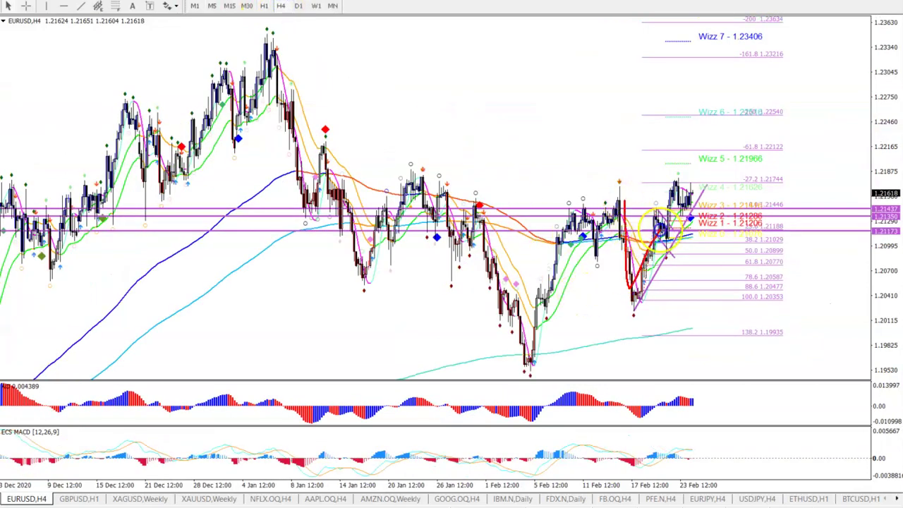
pyautogui.press('b')
pyautogui.moveTo(567, 194)
pyautogui.mouseDown()
pyautogui.moveTo(589, 192)
pyautogui.moveTo(587, 181)
pyautogui.mouseUp()
pyautogui.moveTo(745, 323); pyautogui.dragTo(745, 342)
pyautogui.moveTo(851, 68); pyautogui.dragTo(861, 117)
# - Label the smaller red swing points A, B and C, and clear the freehand markings
pyautogui.moveTo(606, 332)
pyautogui.mouseDown()
pyautogui.moveTo(621, 319)
pyautogui.moveTo(624, 332)
pyautogui.mouseUp()
pyautogui.moveTo(605, 317); pyautogui.dragTo(624, 315)
pyautogui.moveTo(662, 151); pyautogui.dragTo(664, 181)
pyautogui.moveTo(733, 310); pyautogui.dragTo(733, 333)
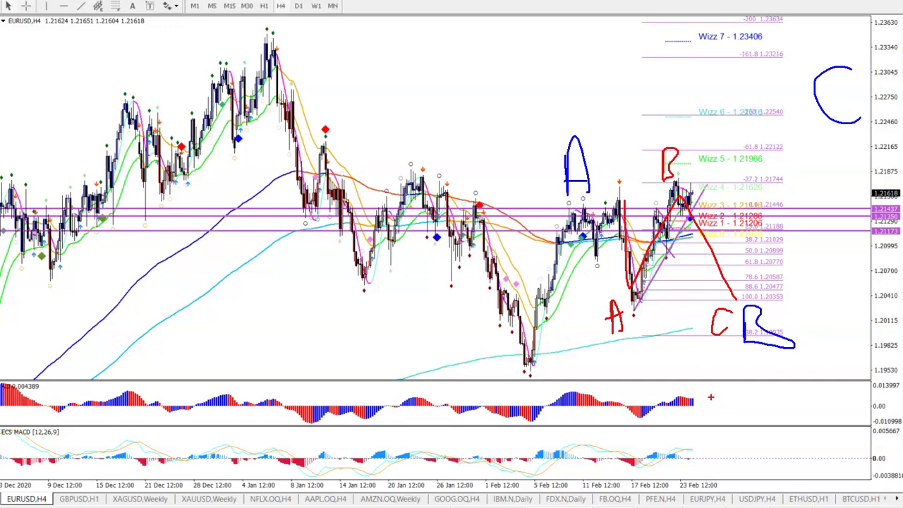
pyautogui.press('Escape')
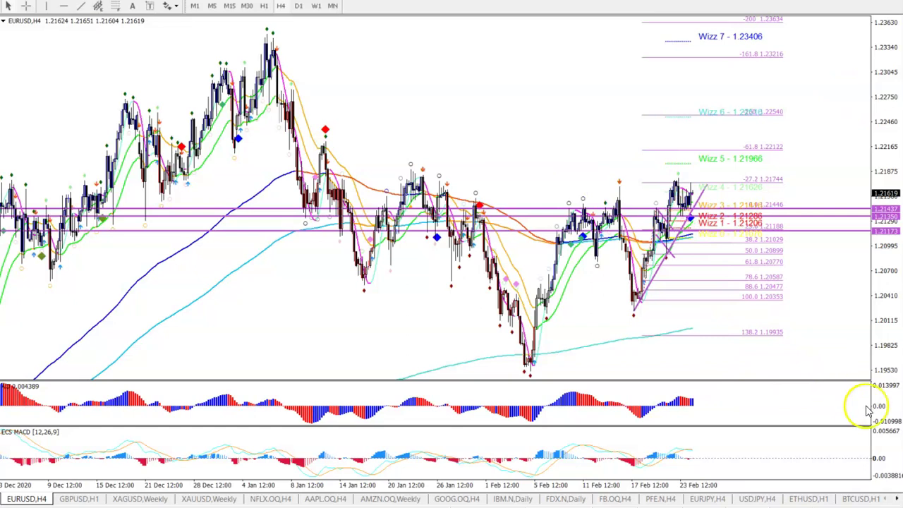
# - Sketch a red downward arrow from the current price through the horizontal support lines
pyautogui.moveTo(697, 203); pyautogui.dragTo(710, 264)
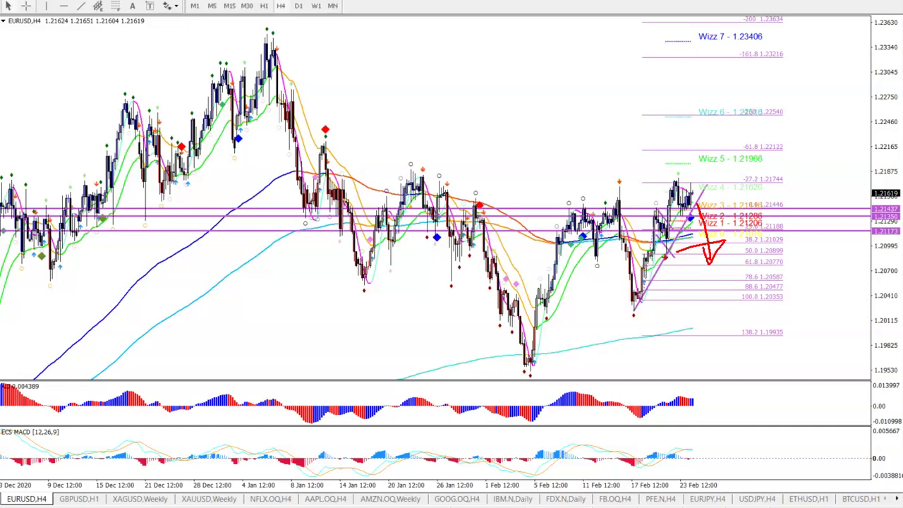
# - Clear the red arrow, circle the latest consolidation in blue, and sketch an upward arrow from it toward the Wizz 6 level
pyautogui.click(682, 252)
pyautogui.press('Escape')
pyautogui.hotkey('ctrl', '2')
pyautogui.press('b')
pyautogui.moveTo(699, 188)
pyautogui.mouseDown()
pyautogui.moveTo(673, 189)
pyautogui.moveTo(691, 193)
pyautogui.moveTo(723, 165)
pyautogui.mouseUp()
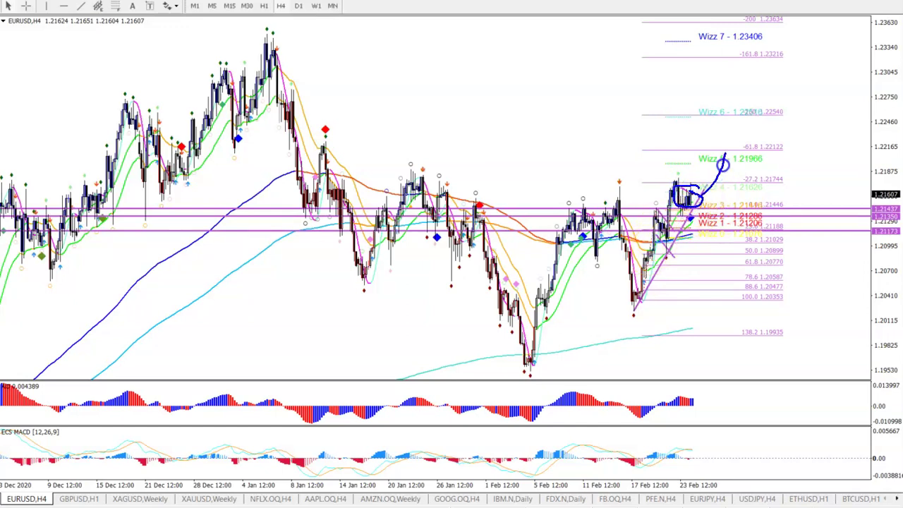
pyautogui.moveTo(746, 135); pyautogui.dragTo(704, 135)
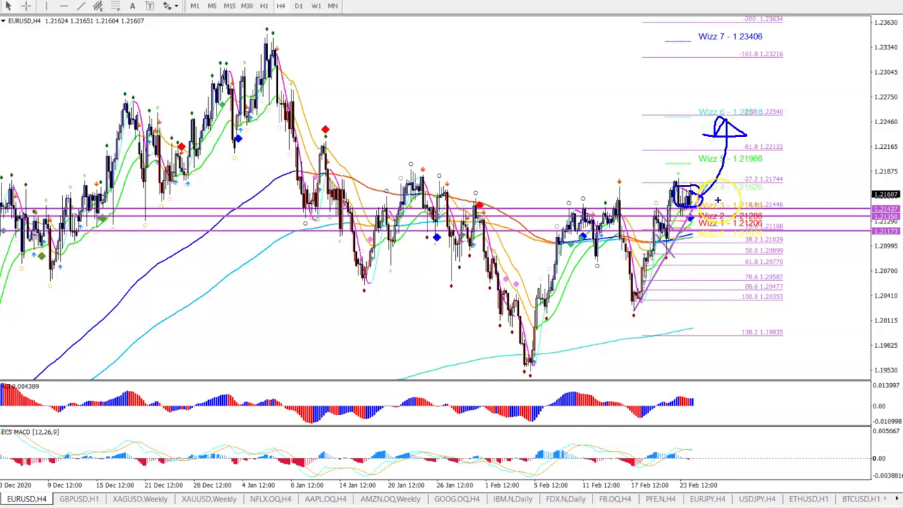
# - Clear the drawing, sketch a blue rise from the current price with a sideways pause and a further advance, add a red drop, and clear everything
pyautogui.press('Escape')
pyautogui.hotkey('ctrl', '2')
pyautogui.moveTo(694, 199); pyautogui.dragTo(705, 185)
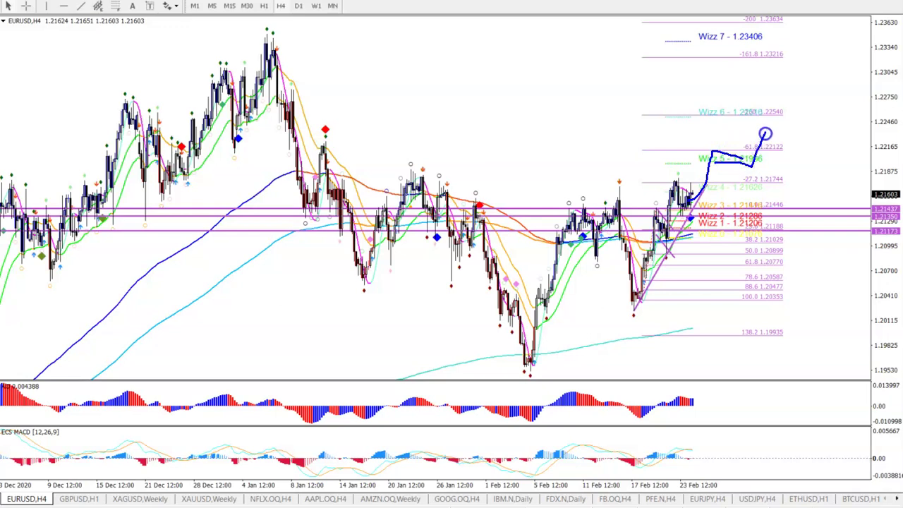
pyautogui.moveTo(810, 85)
pyautogui.mouseDown()
pyautogui.moveTo(657, 159)
pyautogui.moveTo(823, 92)
pyautogui.moveTo(705, 195)
pyautogui.moveTo(813, 105)
pyautogui.moveTo(811, 86)
pyautogui.moveTo(831, 178)
pyautogui.mouseUp()
pyautogui.press('r')
pyautogui.moveTo(845, 226)
pyautogui.mouseDown()
pyautogui.moveTo(830, 226)
pyautogui.moveTo(837, 247)
pyautogui.mouseUp()
pyautogui.press('Escape')
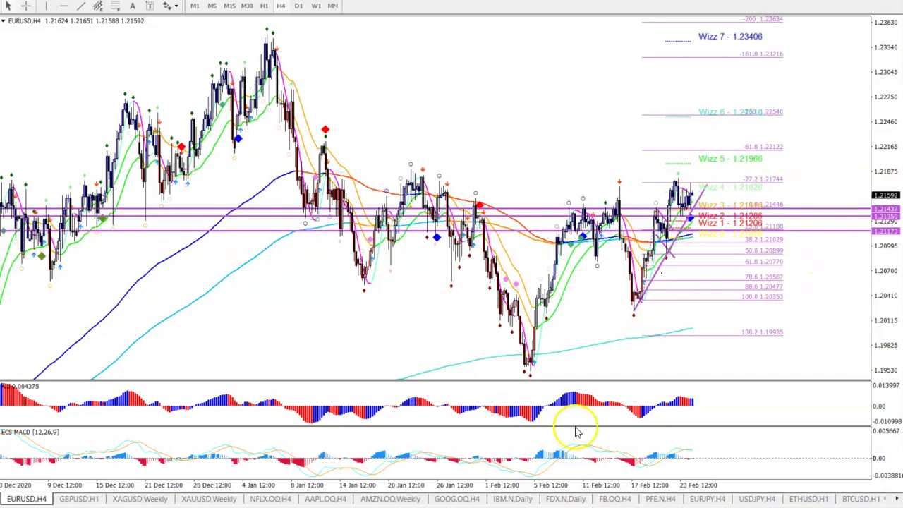
# - Circle the 17 February low, the 22 February channel area and the current price in blue, and draw an upward arrow toward Wizz 5
pyautogui.moveTo(622, 485); pyautogui.dragTo(626, 483)
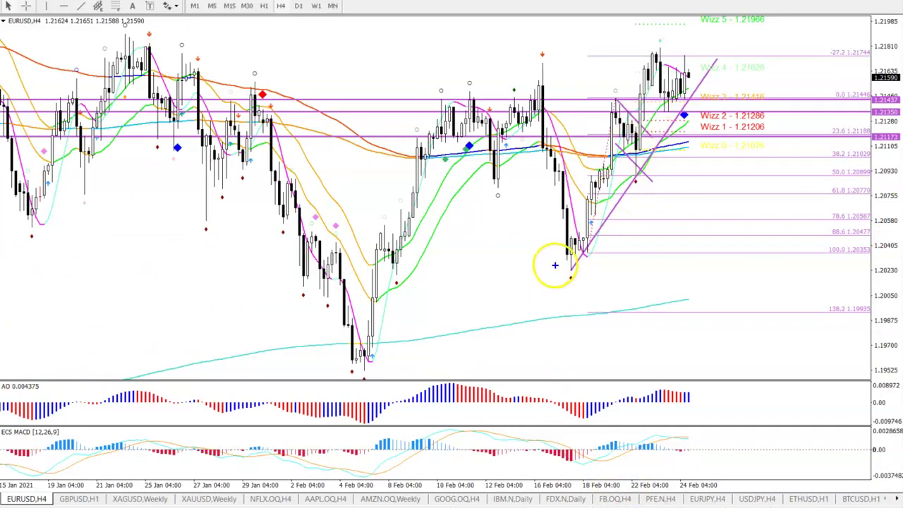
pyautogui.moveTo(579, 255); pyautogui.dragTo(577, 275)
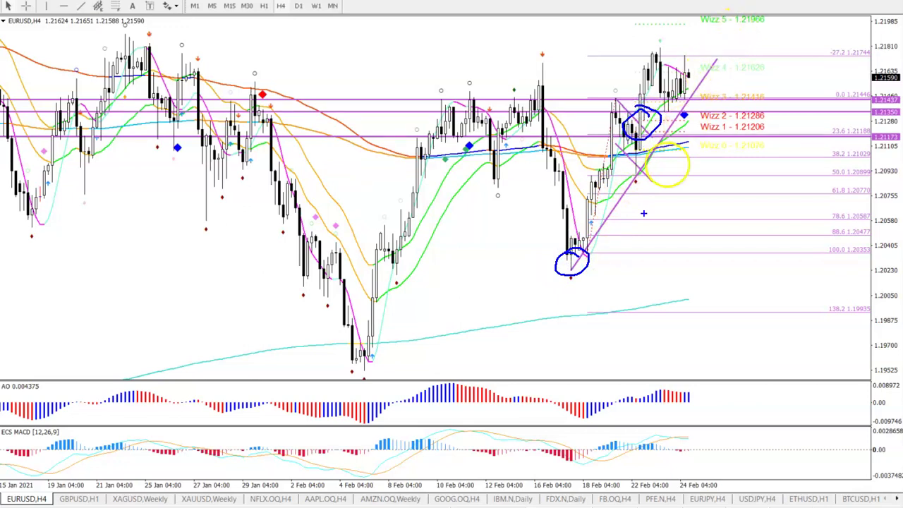
pyautogui.moveTo(710, 69); pyautogui.dragTo(710, 65)
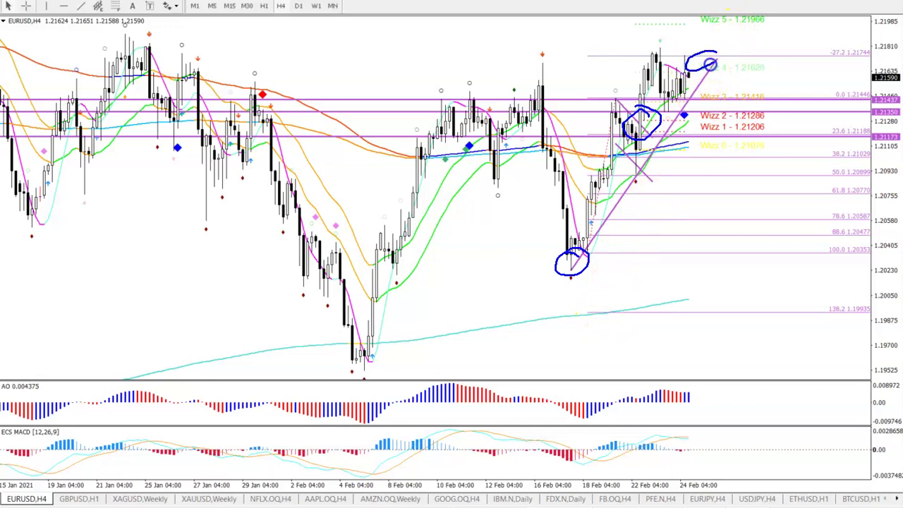
pyautogui.moveTo(774, 32); pyautogui.dragTo(729, 30)
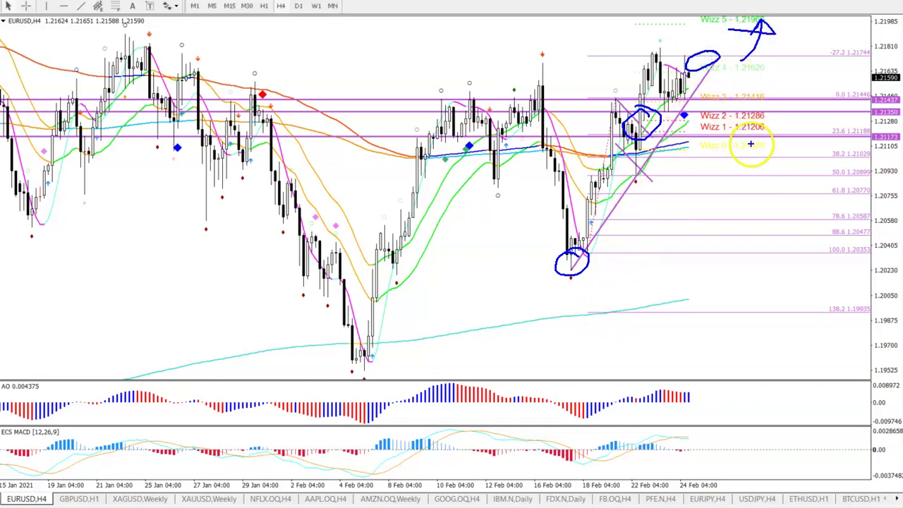
# - Draw small blue arrows pointing at the three circled areas, and clear all freehand markings
pyautogui.moveTo(729, 130)
pyautogui.mouseDown()
pyautogui.moveTo(681, 130)
pyautogui.moveTo(683, 151)
pyautogui.mouseUp()
pyautogui.moveTo(652, 234)
pyautogui.mouseDown()
pyautogui.moveTo(639, 239)
pyautogui.moveTo(653, 252)
pyautogui.mouseUp()
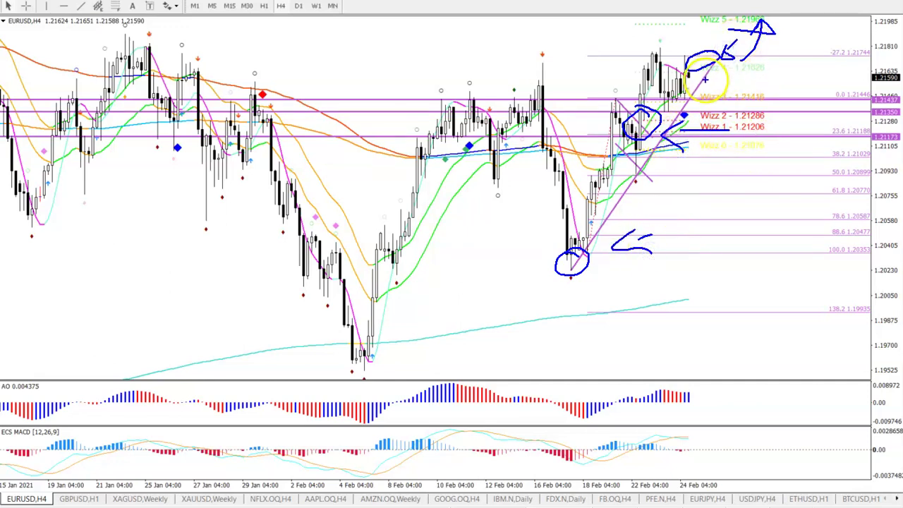
pyautogui.press('Escape')
# - Sketch a blue upward arrow beside the current price, circle the 8, 12 and 17 February lows and the 22 February breakout, and clear the markings
pyautogui.moveTo(725, 70); pyautogui.dragTo(763, 47)
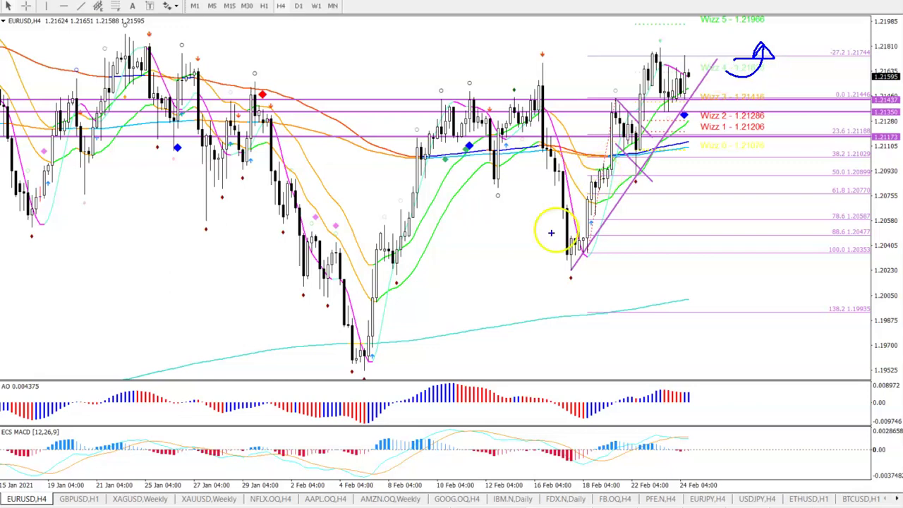
pyautogui.moveTo(507, 180)
pyautogui.mouseDown()
pyautogui.moveTo(494, 181)
pyautogui.moveTo(502, 175)
pyautogui.mouseUp()
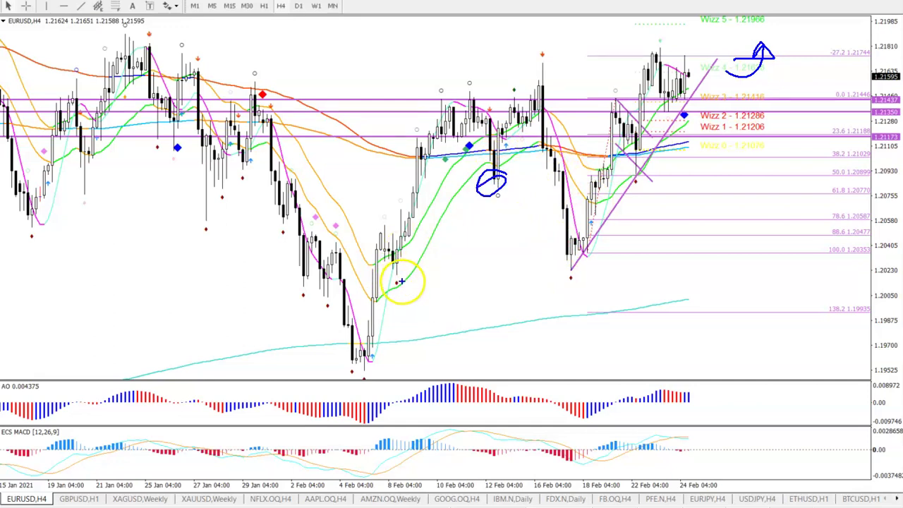
pyautogui.moveTo(404, 257)
pyautogui.mouseDown()
pyautogui.moveTo(415, 267)
pyautogui.moveTo(452, 152)
pyautogui.moveTo(471, 175)
pyautogui.mouseUp()
pyautogui.moveTo(576, 235)
pyautogui.mouseDown()
pyautogui.moveTo(590, 282)
pyautogui.moveTo(564, 247)
pyautogui.mouseUp()
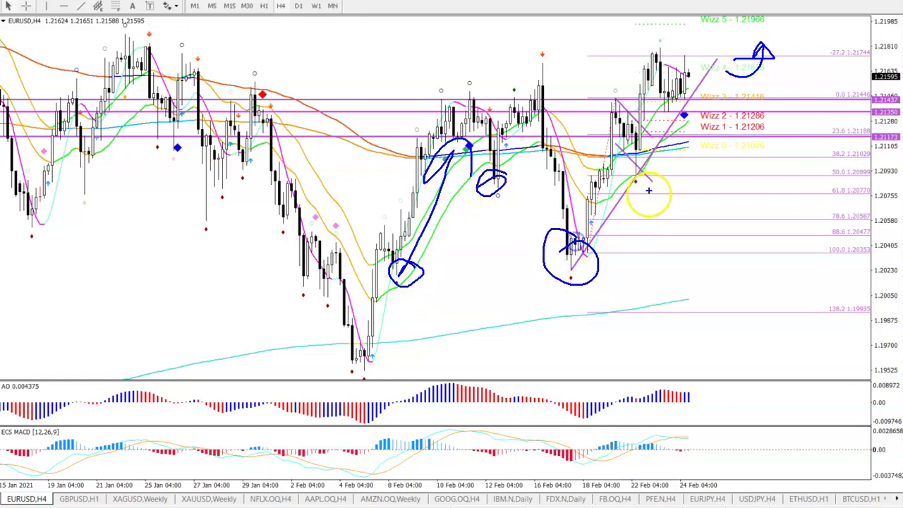
pyautogui.moveTo(665, 112); pyautogui.dragTo(644, 127)
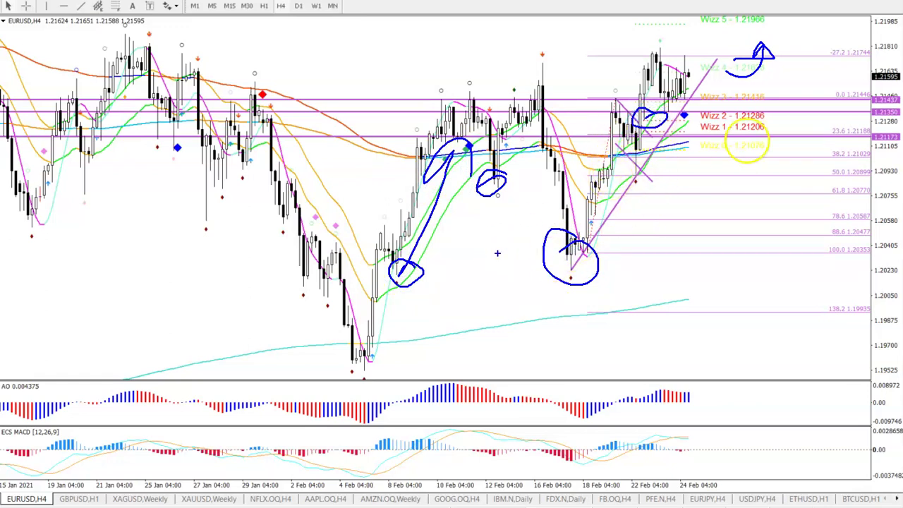
pyautogui.press('Escape')
# - Sketch a blue upward arrow from the current price and two red resistance lines running from the January highs to the latest highs
pyautogui.hotkey('ctrl', '2')
pyautogui.moveTo(721, 87); pyautogui.dragTo(741, 65)
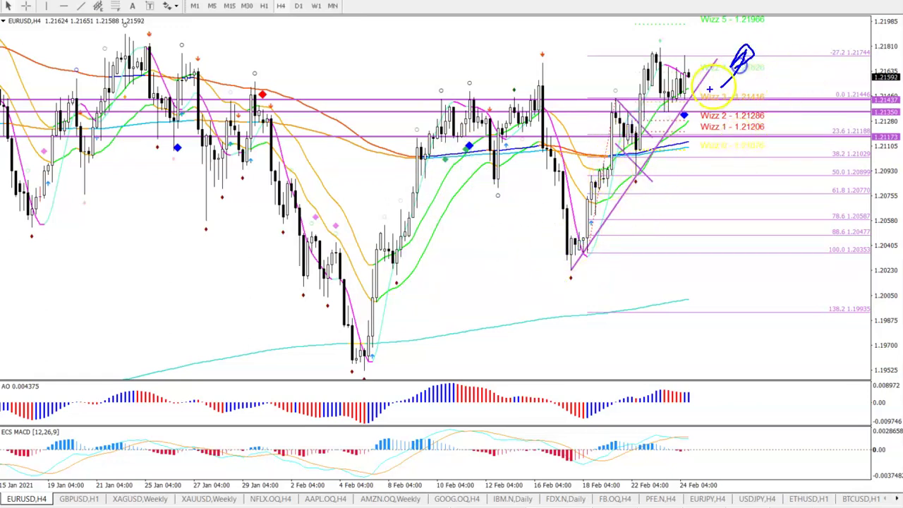
pyautogui.moveTo(111, 74); pyautogui.dragTo(649, 75)
pyautogui.moveTo(111, 52); pyautogui.dragTo(633, 54)
# - Add a larger blue upward arrow labelled C and a red falling line from the current price, and clear the drawing
pyautogui.moveTo(772, 69)
pyautogui.mouseDown()
pyautogui.moveTo(789, 34)
pyautogui.moveTo(710, 64)
pyautogui.mouseUp()
pyautogui.moveTo(710, 16); pyautogui.dragTo(719, 43)
pyautogui.moveTo(698, 94); pyautogui.dragTo(727, 205)
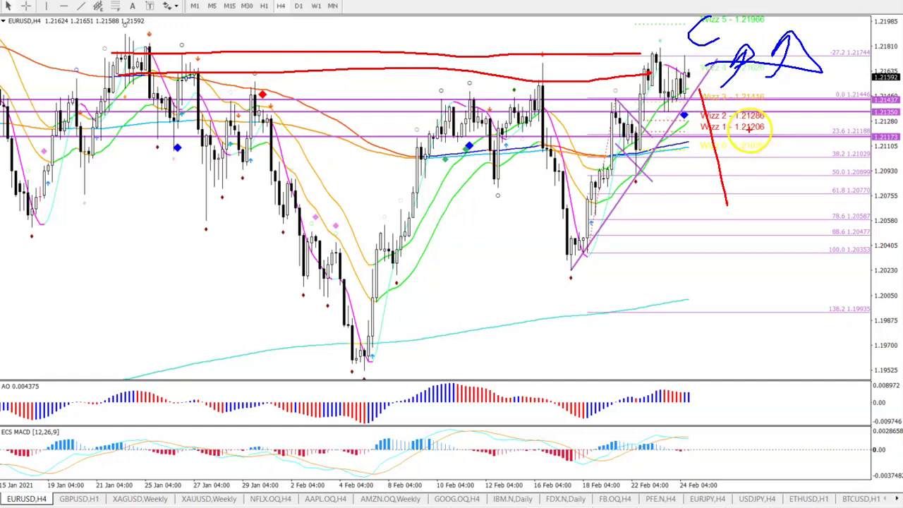
pyautogui.press('e')
# - Write 60-40 in blue beside the current price and a second ratio starting with 80 below the 17 February low, and clear both
pyautogui.press('b')
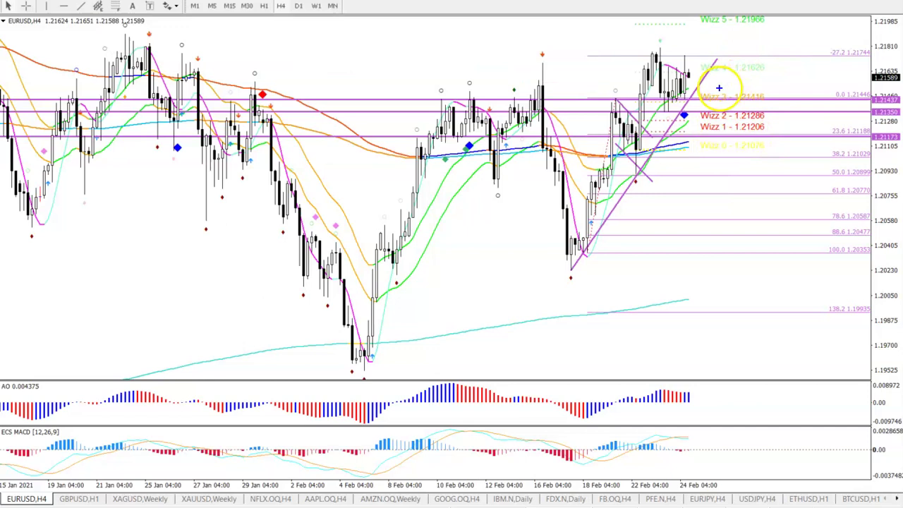
pyautogui.moveTo(751, 60)
pyautogui.mouseDown()
pyautogui.moveTo(742, 79)
pyautogui.moveTo(765, 68)
pyautogui.mouseUp()
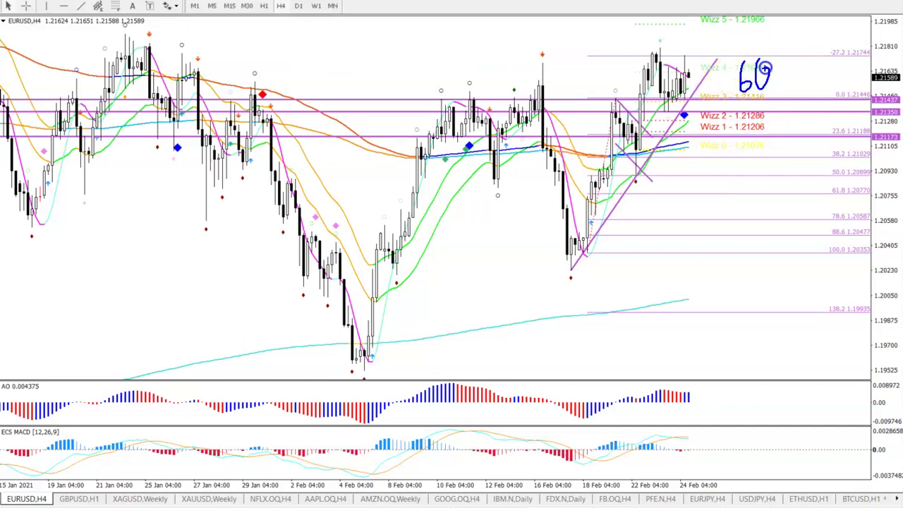
pyautogui.moveTo(827, 76); pyautogui.dragTo(824, 68)
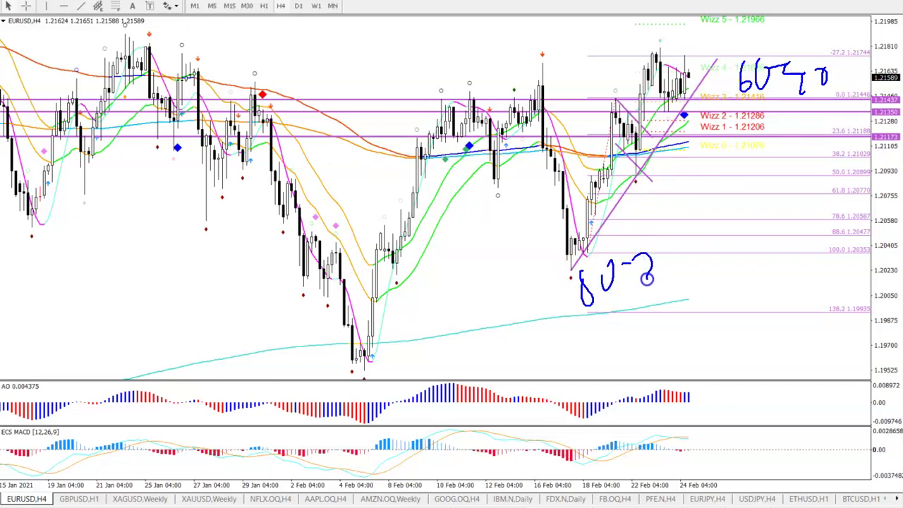
pyautogui.press('Escape')
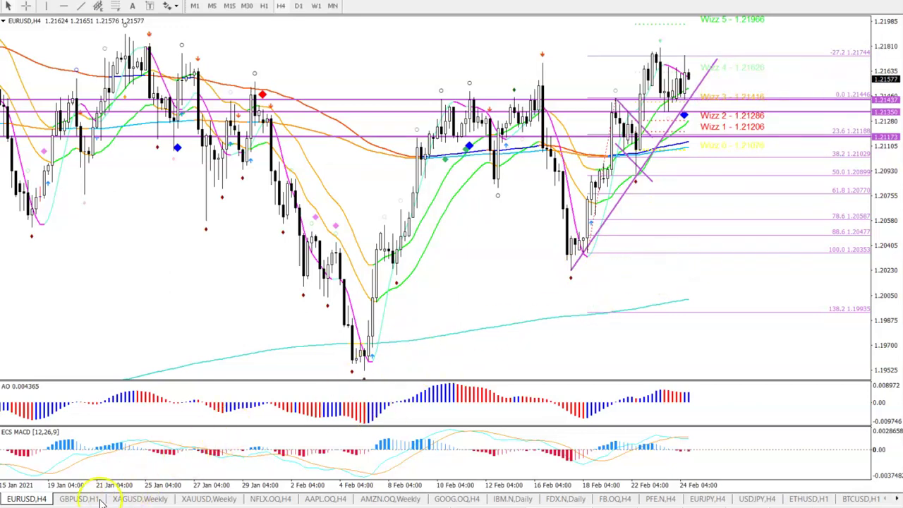
# - Switch EURUSD to the daily timeframe, sketch a blue rise above the -100 Fibonacci level followed by a red decline, and clear the sketch
pyautogui.click(298, 5)
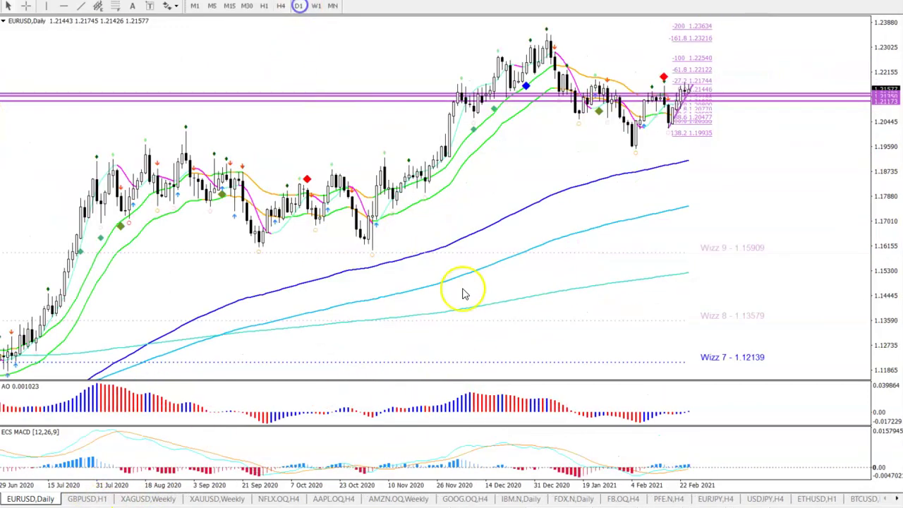
pyautogui.moveTo(571, 485); pyautogui.dragTo(581, 485)
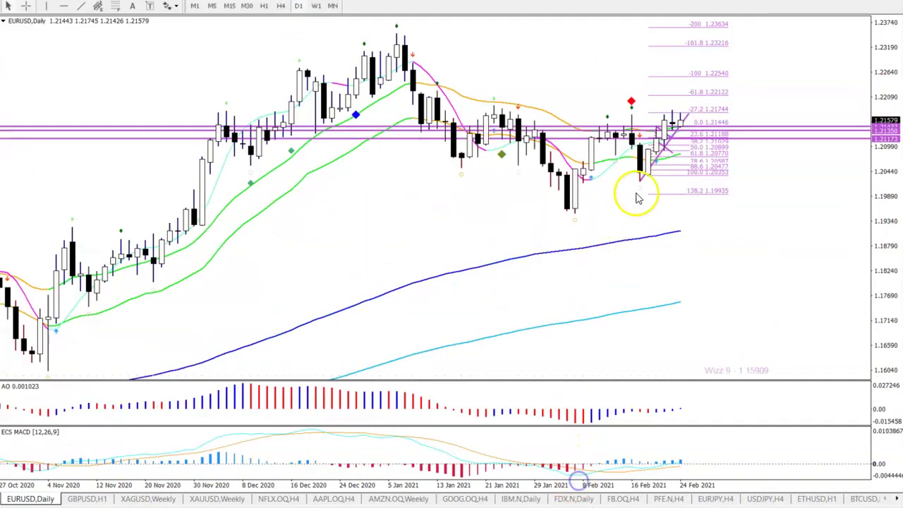
pyautogui.moveTo(682, 125); pyautogui.dragTo(709, 66)
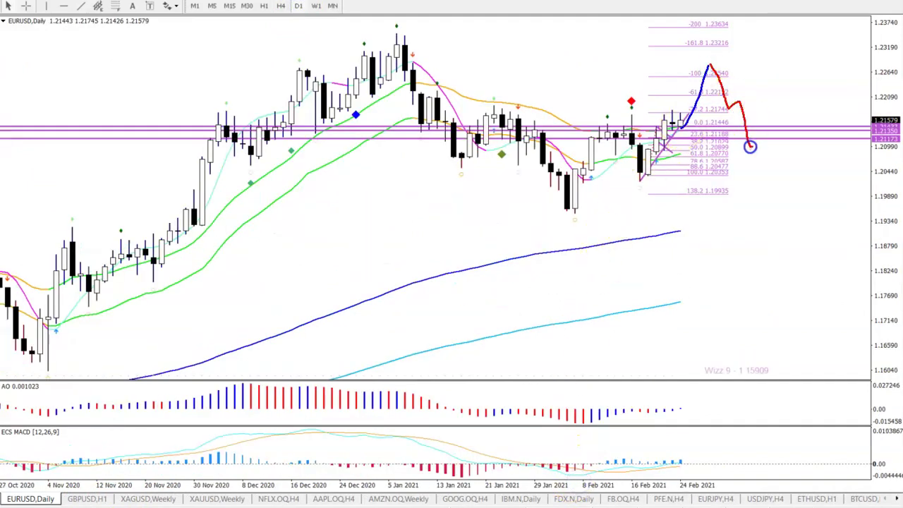
pyautogui.moveTo(783, 65)
pyautogui.mouseDown()
pyautogui.moveTo(309, 149)
pyautogui.moveTo(806, 79)
pyautogui.mouseUp()
pyautogui.press('Escape')
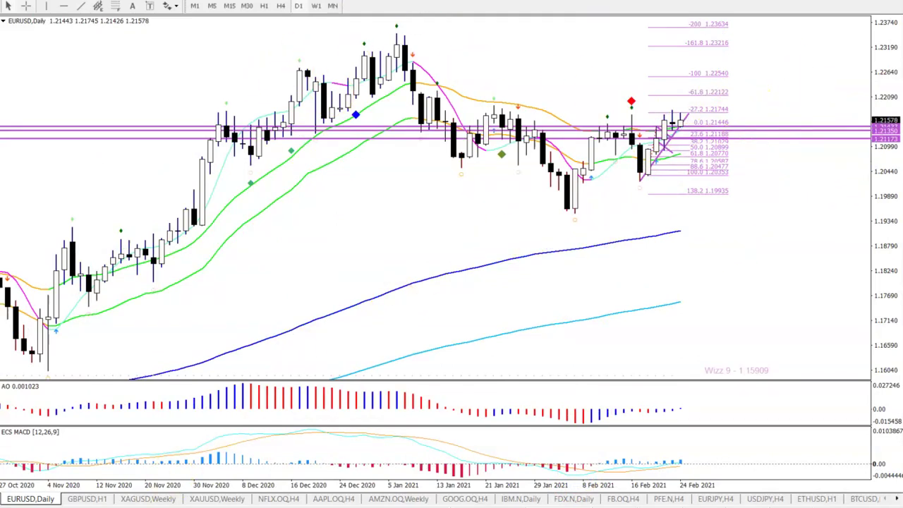
# - Open the GBPUSD chart and set it to the weekly timeframe
pyautogui.click(87, 499)
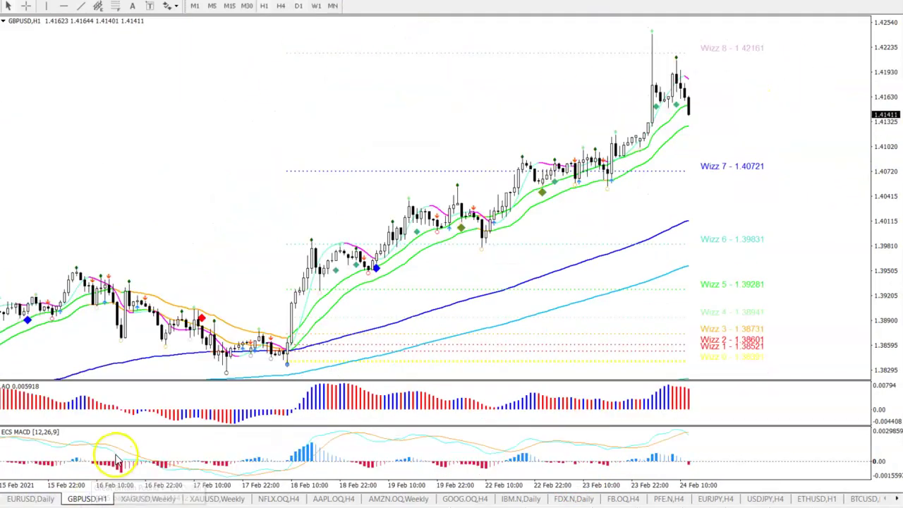
pyautogui.click(24, 7)
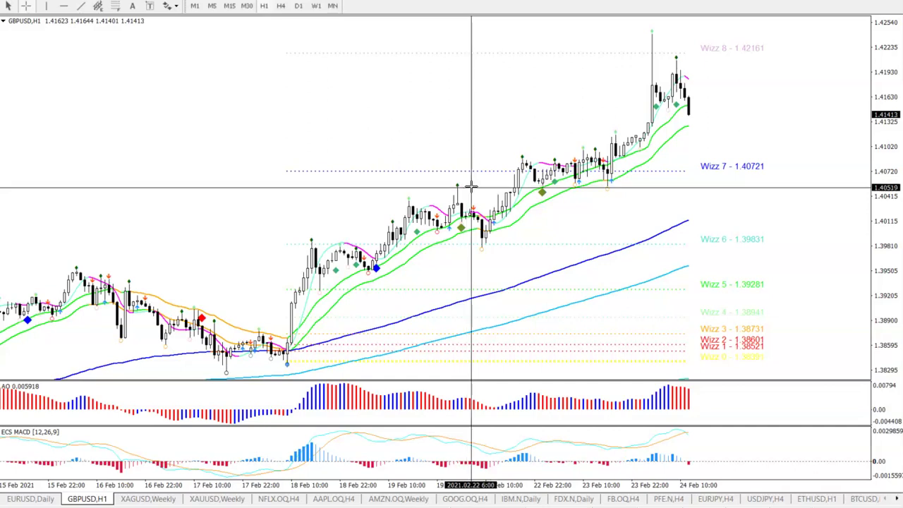
pyautogui.moveTo(532, 189)
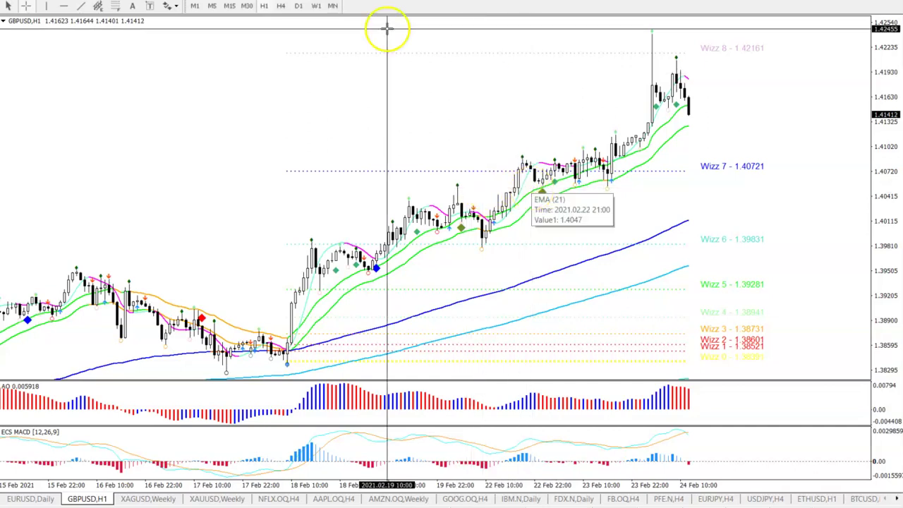
pyautogui.click(317, 6)
pyautogui.click(299, 5)
pyautogui.click(316, 6)
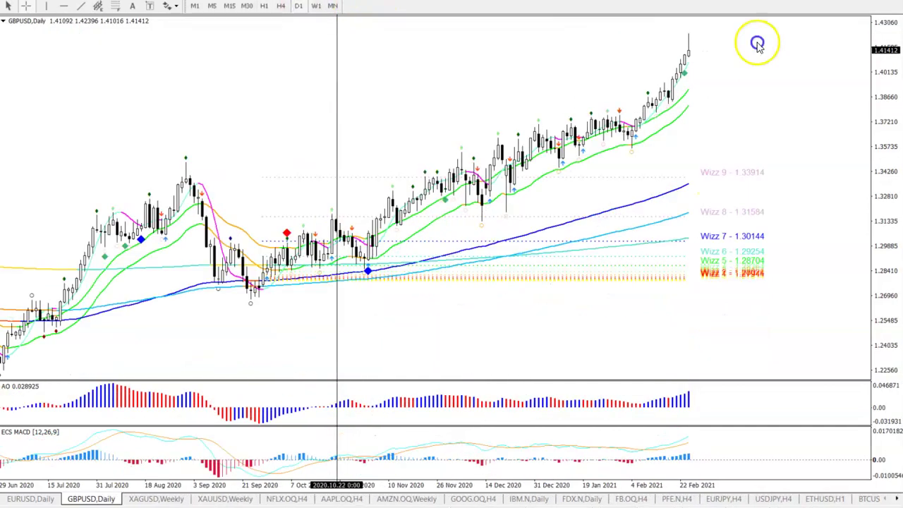
# - Add horizontal lines at 1.43596 and 1.41246, and a Fibonacci retracement from the 1.20739 low to the 1.34795 high
pyautogui.click(63, 6)
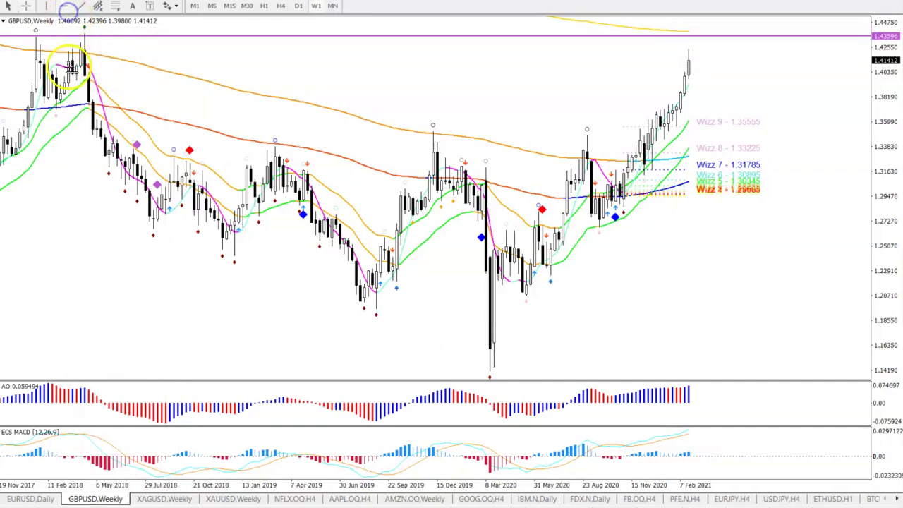
pyautogui.click(55, 62)
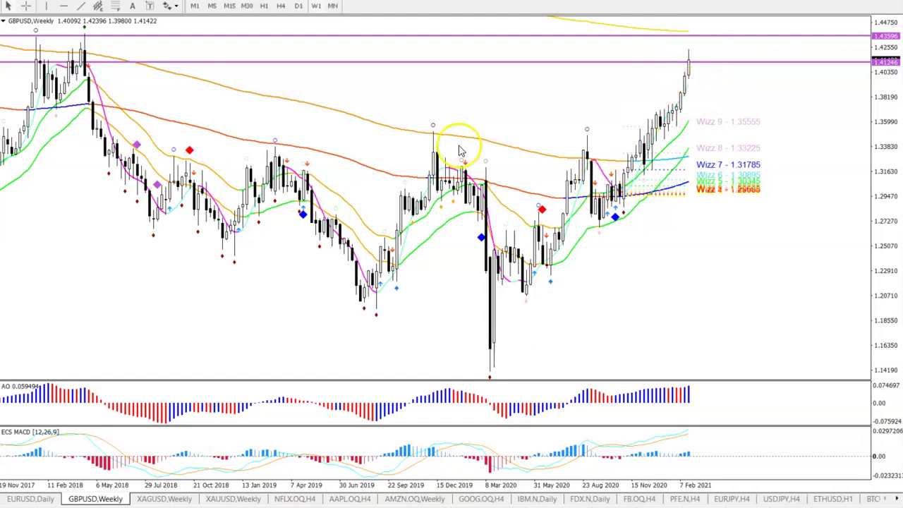
pyautogui.click(115, 6)
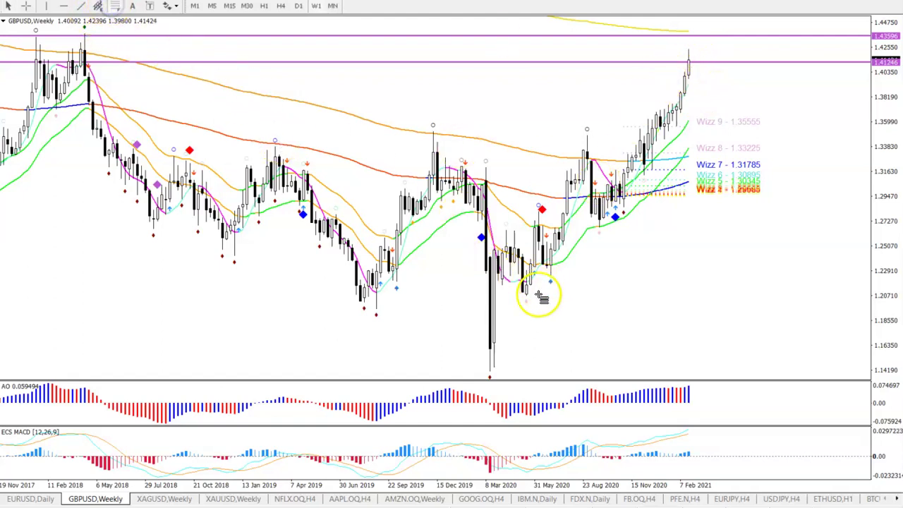
pyautogui.moveTo(528, 295)
pyautogui.mouseDown()
pyautogui.moveTo(593, 161)
pyautogui.moveTo(590, 139)
pyautogui.mouseUp()
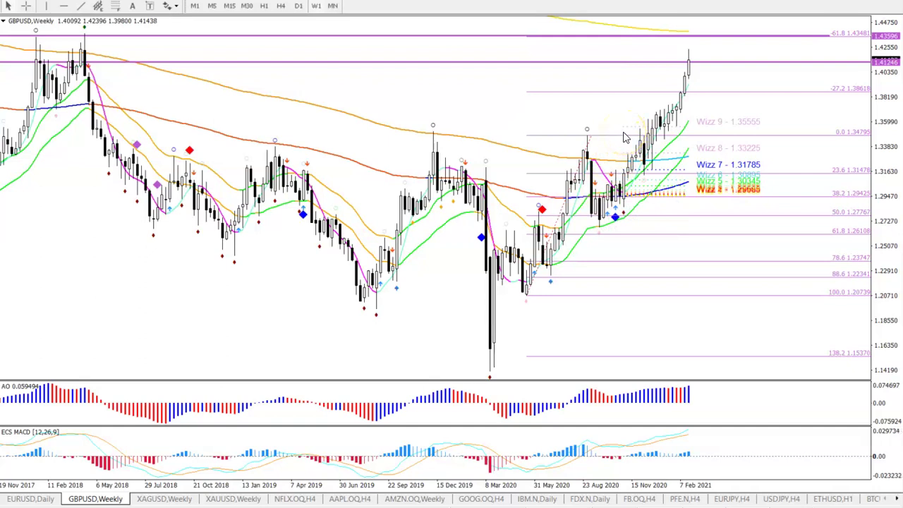
# - Examine the recent GBPUSD rally against the drawn levels with the crosshair on the weekly, daily and H4 timeframes
pyautogui.click(29, 7)
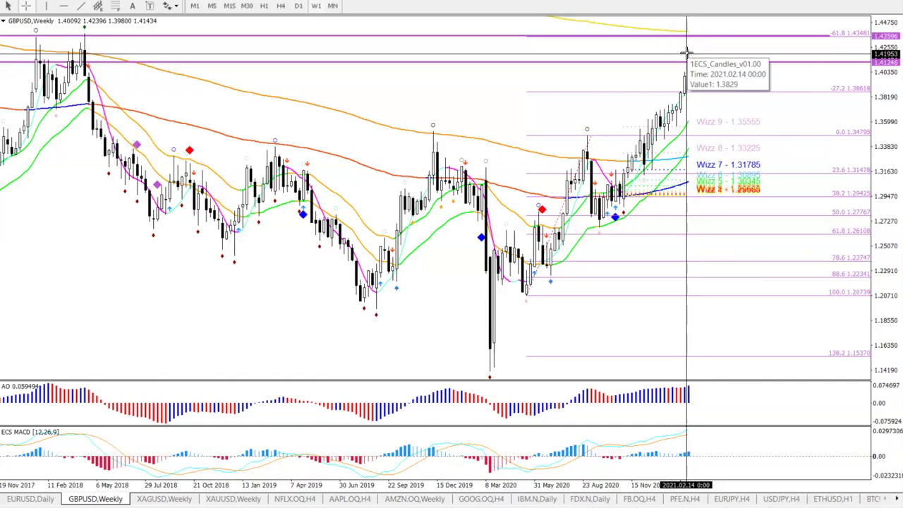
pyautogui.moveTo(654, 64); pyautogui.dragTo(642, 68)
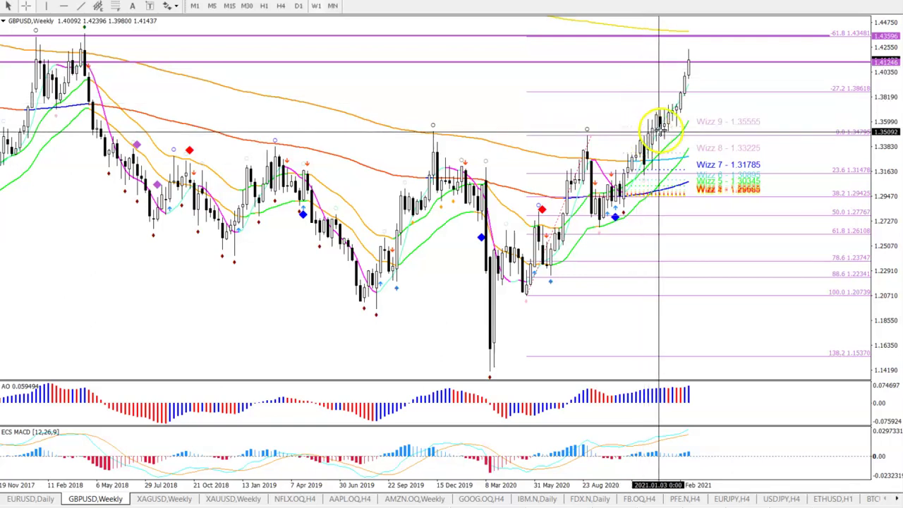
pyautogui.click(298, 5)
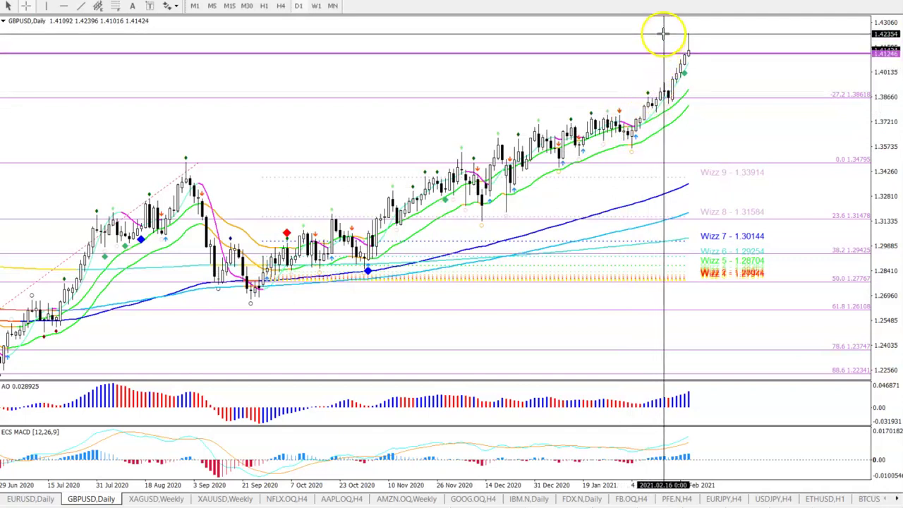
pyautogui.click(282, 6)
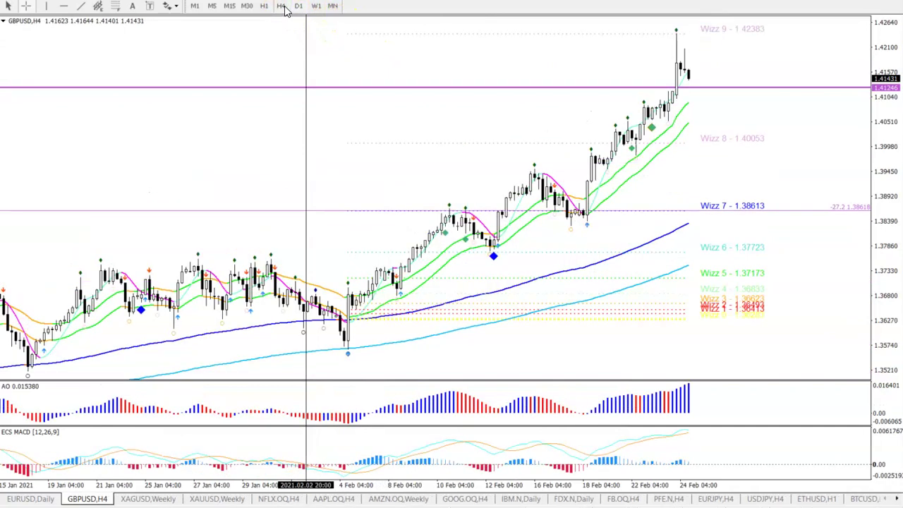
# - Examine the latest GBPUSD candles around the 1.41246 line on the H4 and H1 charts and, enlarged with the crosshair, on the daily chart
pyautogui.moveTo(675, 28)
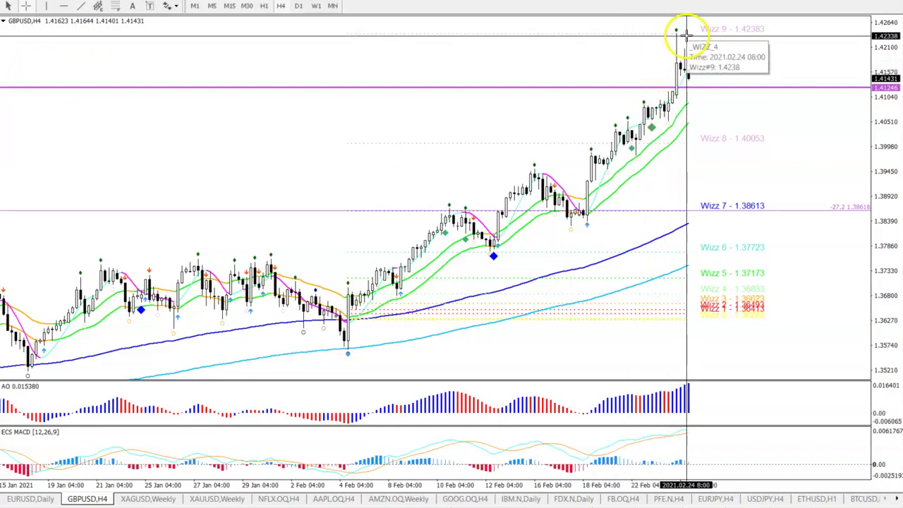
pyautogui.click(264, 6)
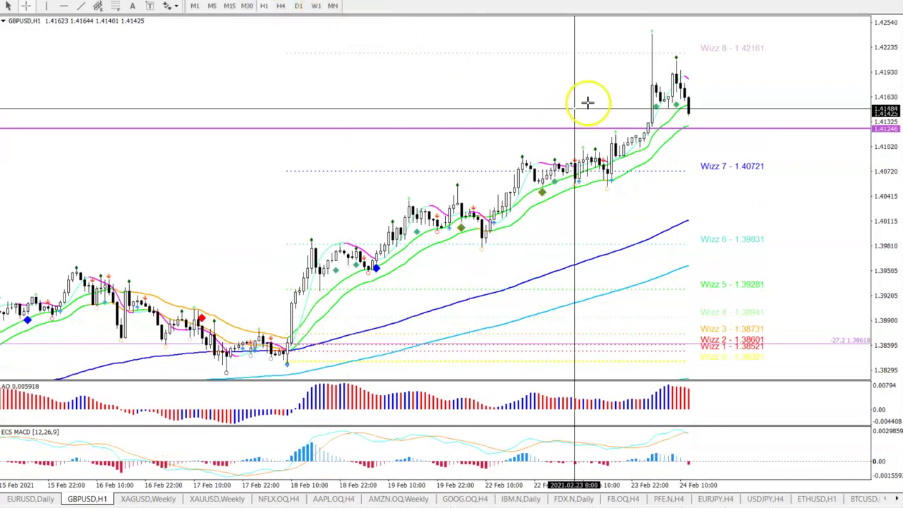
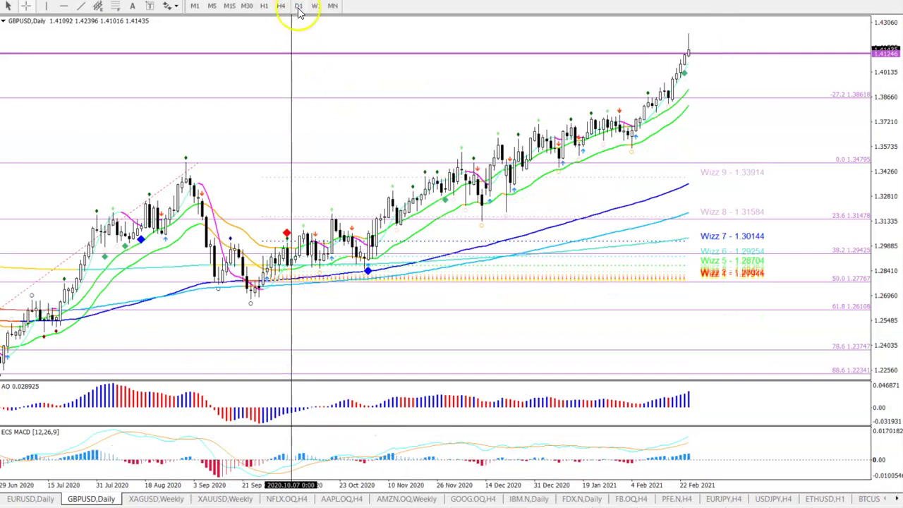
pyautogui.click(661, 477)
pyautogui.press('+')
pyautogui.press('+')
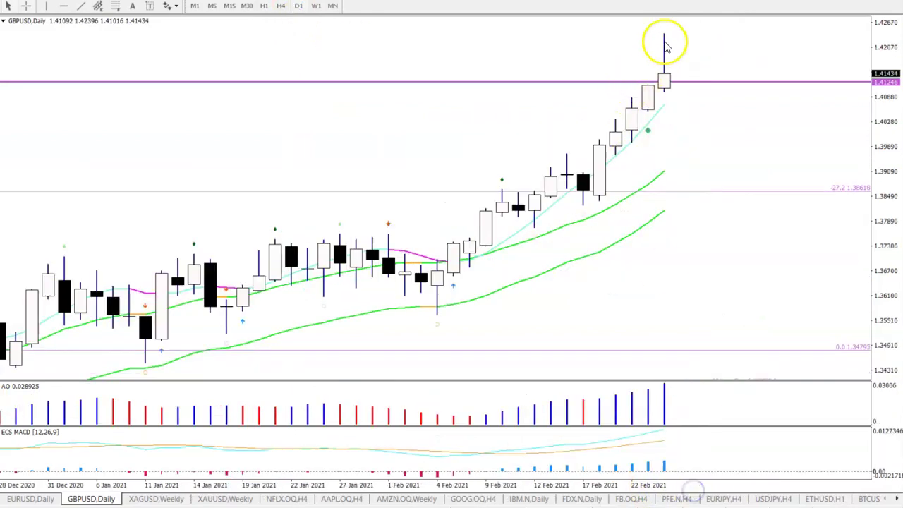
pyautogui.moveTo(666, 99)
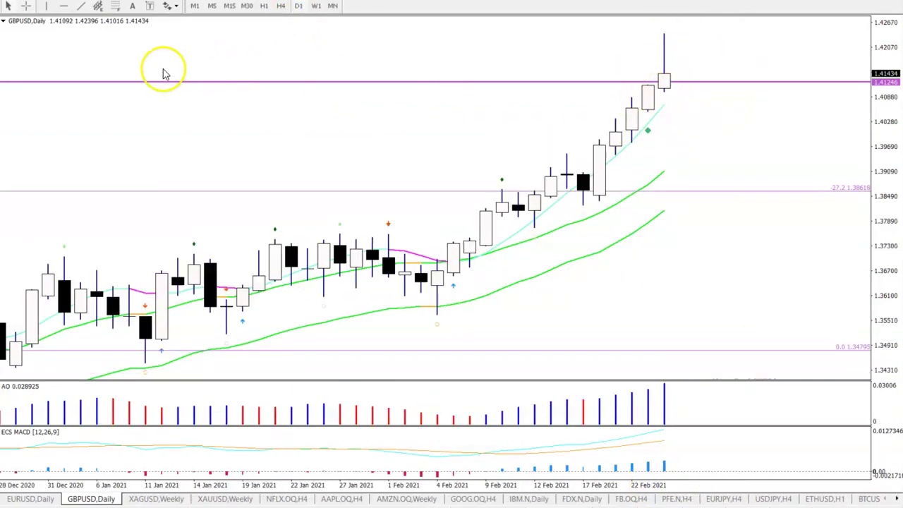
pyautogui.click(26, 6)
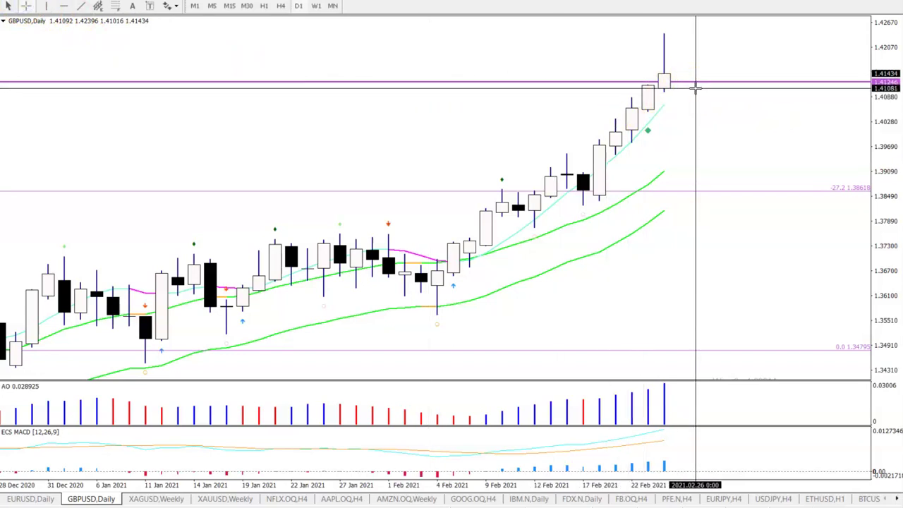
pyautogui.click(674, 60)
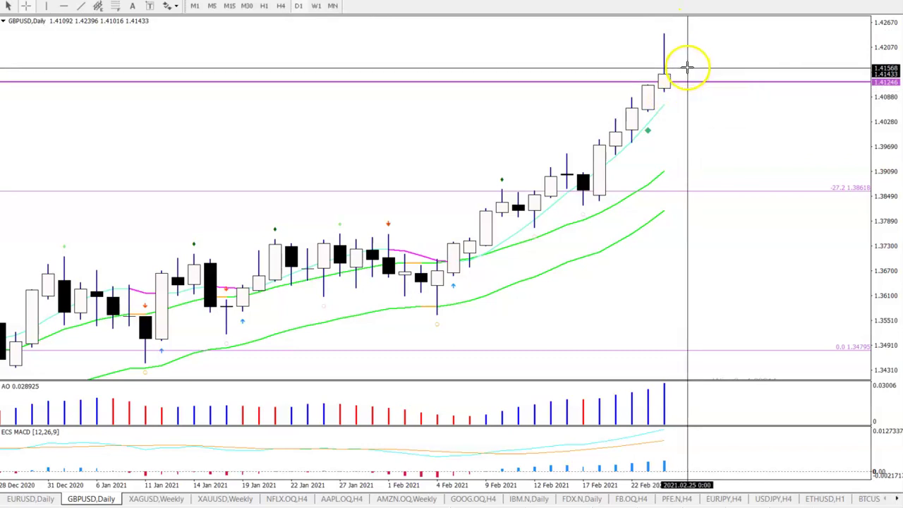
pyautogui.moveTo(688, 67); pyautogui.dragTo(279, 12)
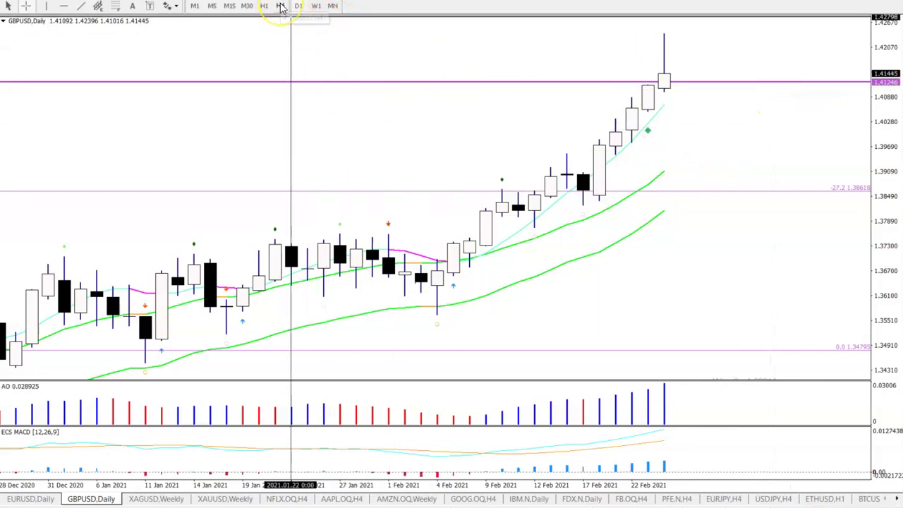
# - On the GBPUSD H1 chart, sketch a red dip, bounce and deeper drop, circle its end and the Wizz 6 level in blue, and clear the sketch
pyautogui.click(281, 6)
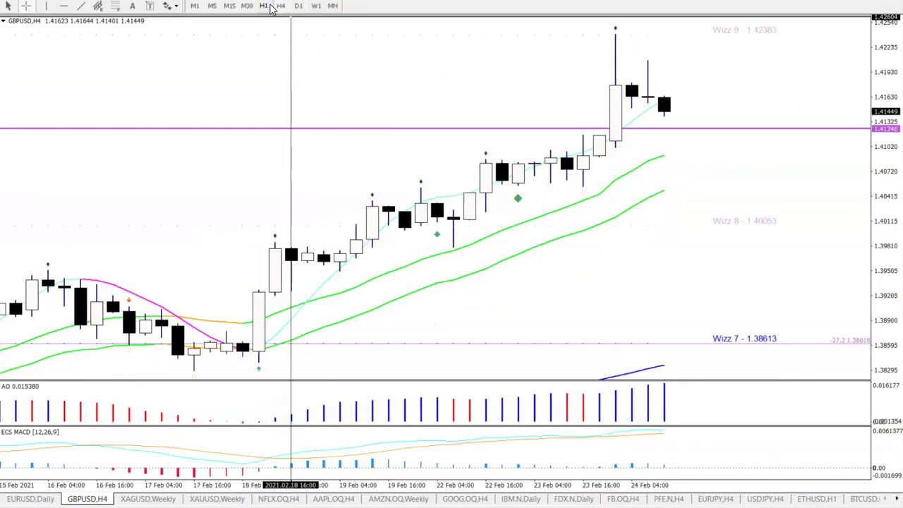
pyautogui.click(263, 6)
pyautogui.moveTo(630, 485); pyautogui.dragTo(610, 485)
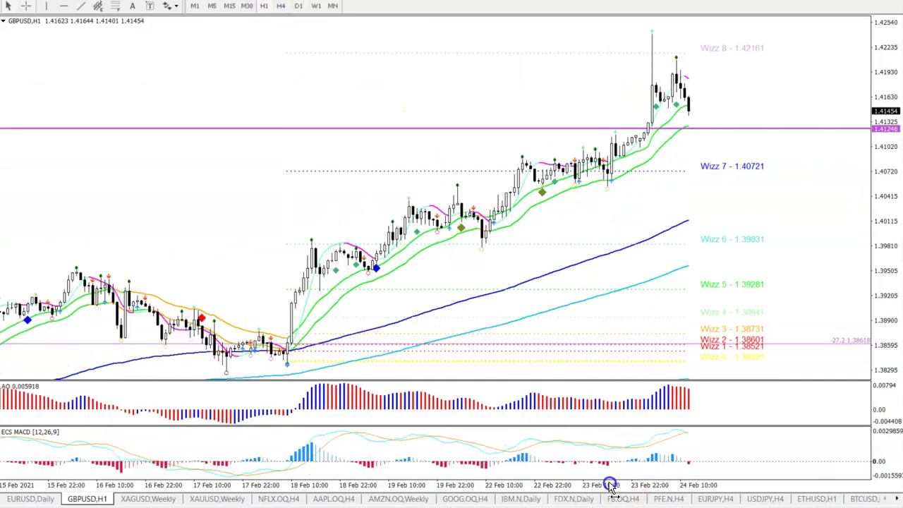
pyautogui.moveTo(692, 111)
pyautogui.mouseDown()
pyautogui.moveTo(711, 156)
pyautogui.moveTo(794, 96)
pyautogui.moveTo(807, 216)
pyautogui.moveTo(821, 234)
pyautogui.moveTo(808, 209)
pyautogui.mouseUp()
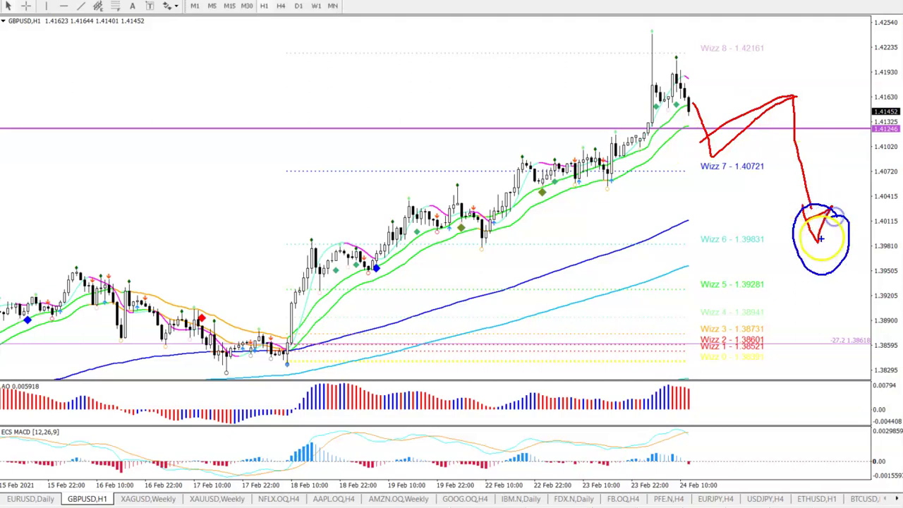
pyautogui.moveTo(727, 227); pyautogui.dragTo(688, 267)
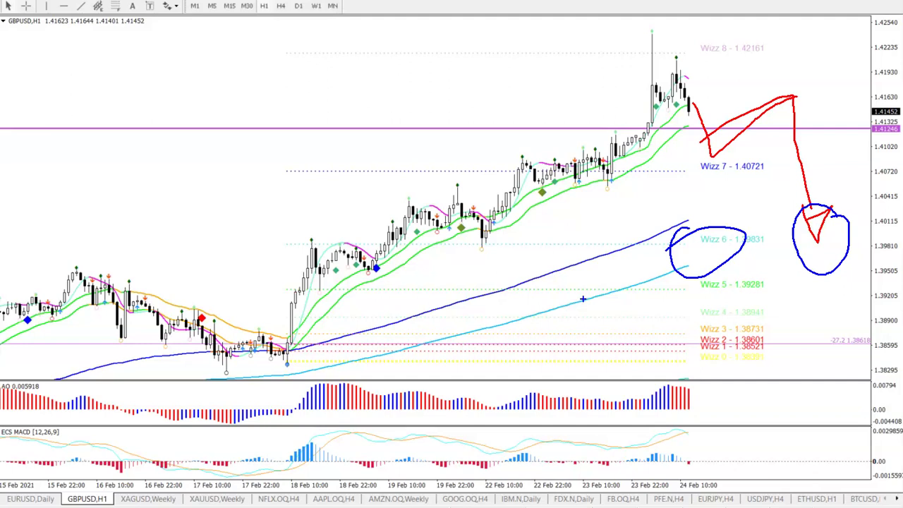
pyautogui.click(480, 299)
# - Check GBPUSD on the daily and H4 timeframes, circle the Wizz 6 level at 1.39831 in blue on H1, and clear the circle
pyautogui.click(298, 7)
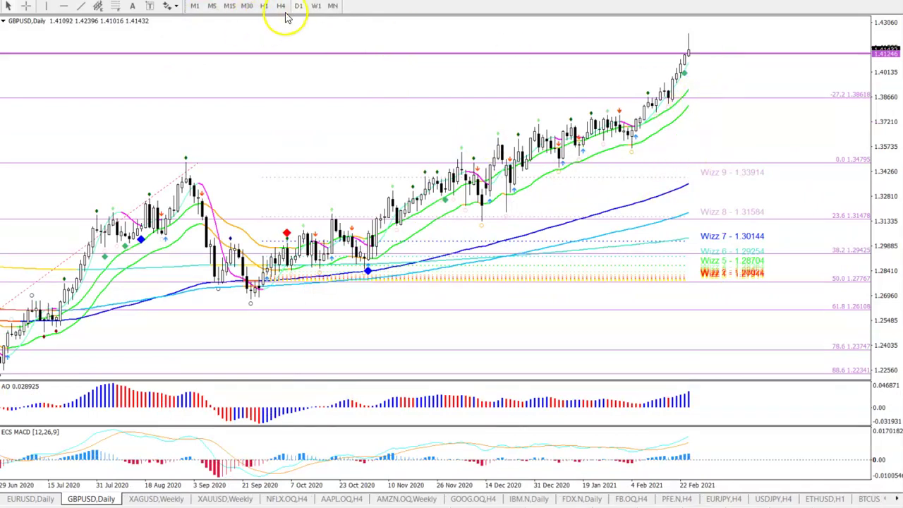
pyautogui.click(282, 6)
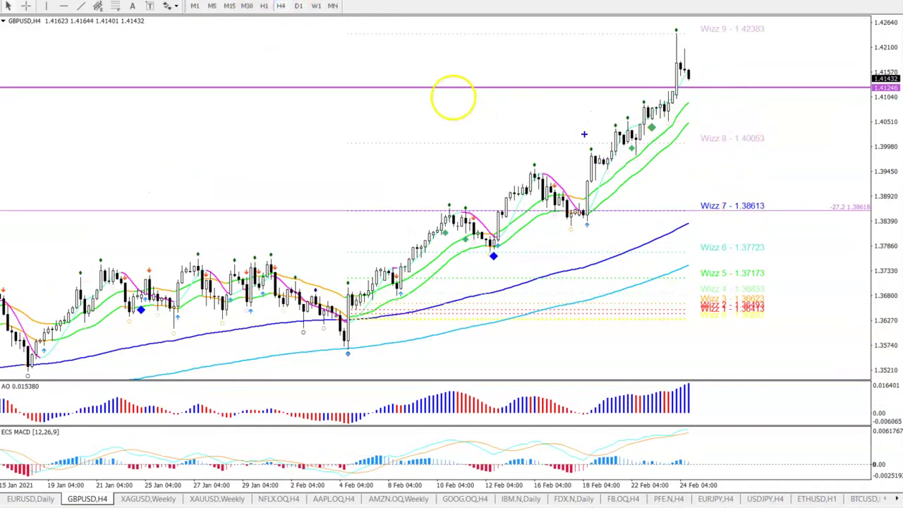
pyautogui.click(264, 6)
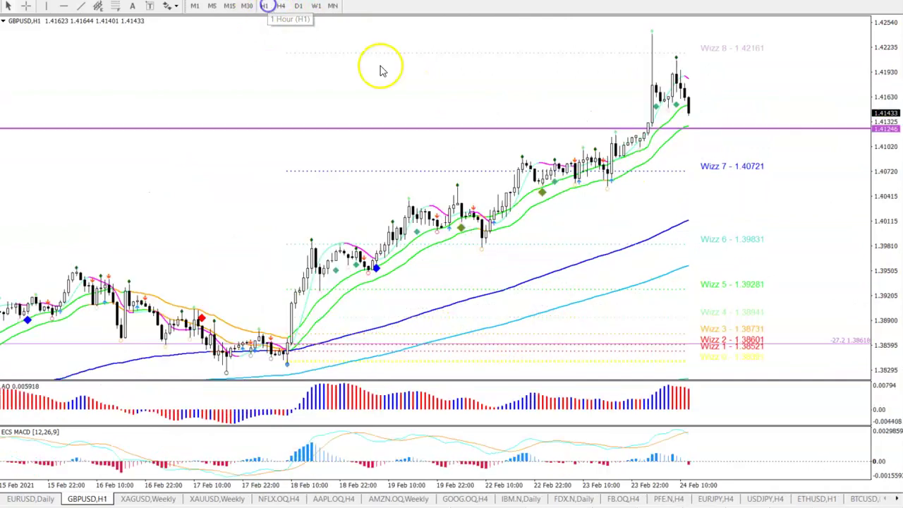
pyautogui.moveTo(727, 221)
pyautogui.mouseDown()
pyautogui.moveTo(752, 261)
pyautogui.moveTo(694, 262)
pyautogui.mouseUp()
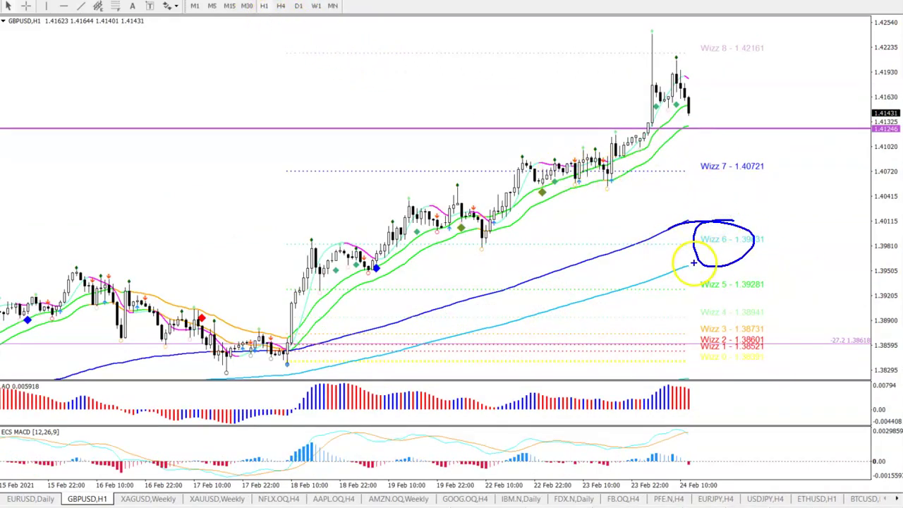
pyautogui.press('Escape')
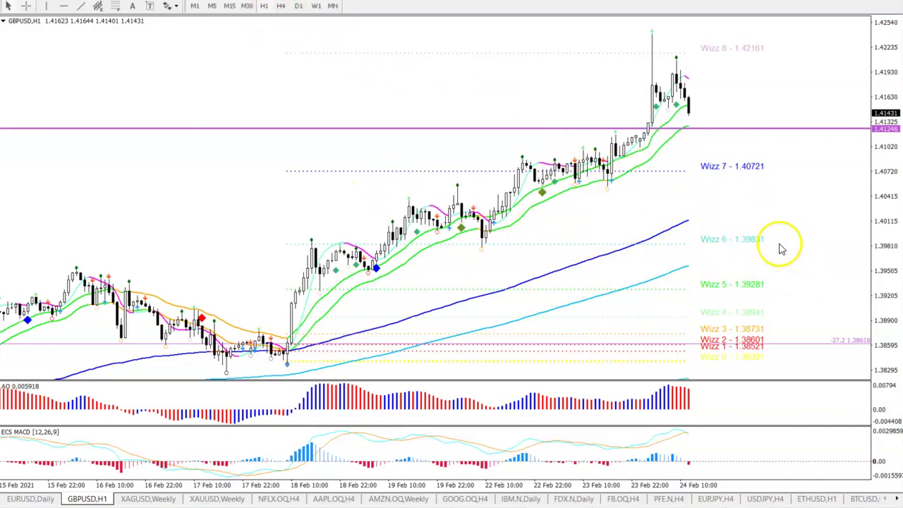
# - Switch GBPUSD to H4, sketch a blue descending flag from the latest candles with an upward breakout arrow, and clear the sketch
pyautogui.click(281, 6)
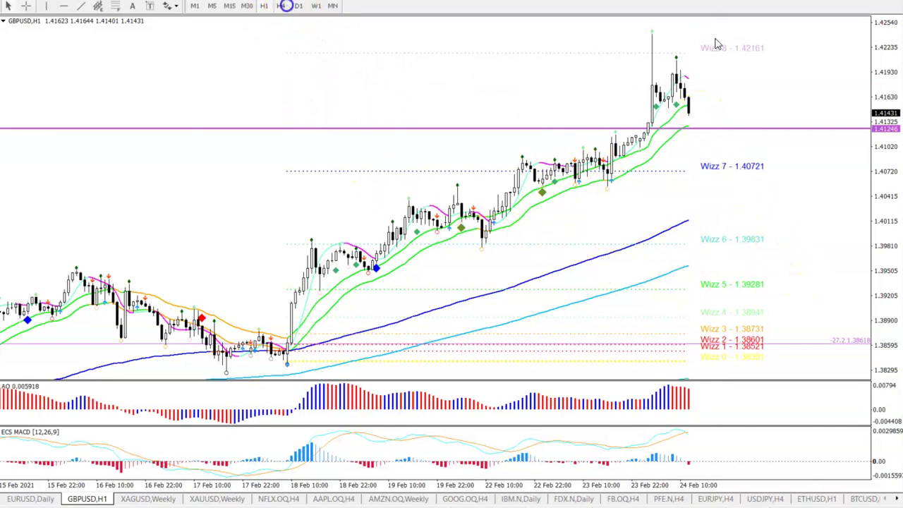
pyautogui.moveTo(674, 53); pyautogui.dragTo(777, 104)
pyautogui.moveTo(676, 84)
pyautogui.mouseDown()
pyautogui.moveTo(765, 123)
pyautogui.moveTo(807, 33)
pyautogui.moveTo(754, 45)
pyautogui.mouseUp()
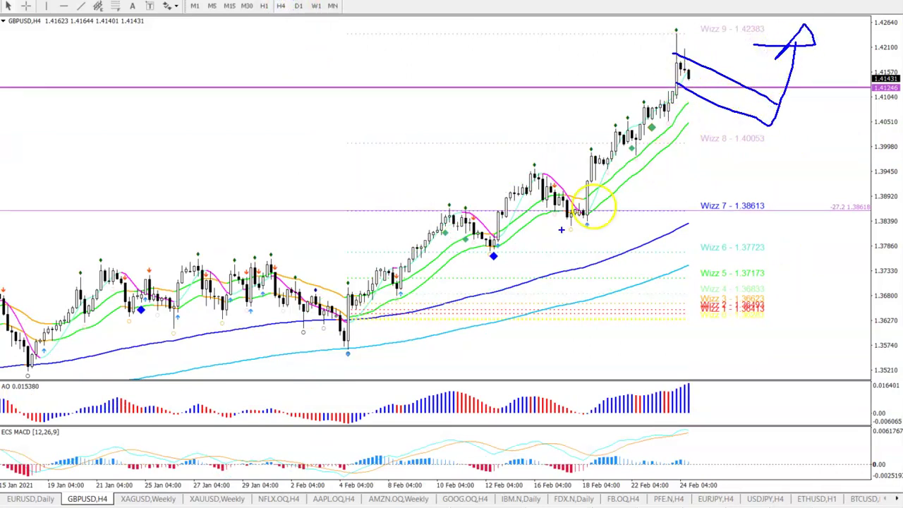
pyautogui.press('Escape')
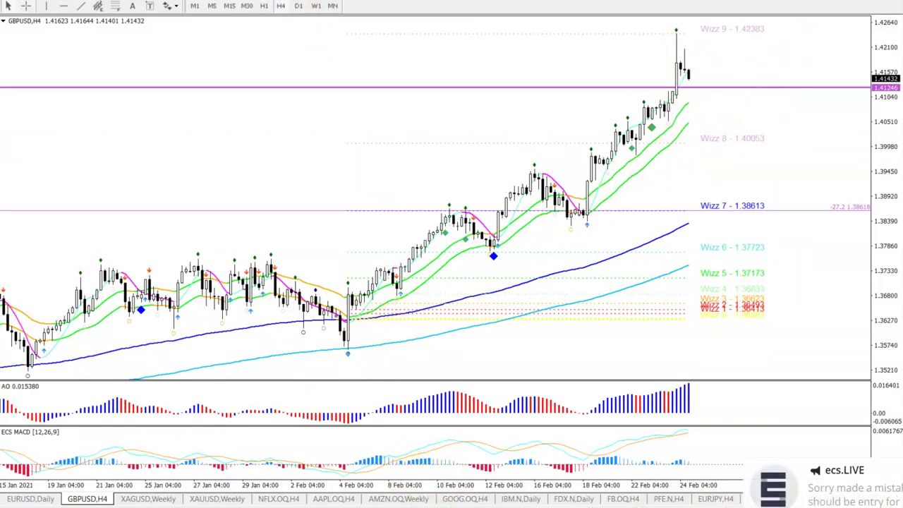
# - Sketch a blue downward channel ending in an upward arrow after the rally on the compressed H4 chart, and clear the sketch
pyautogui.moveTo(819, 484); pyautogui.dragTo(799, 481)
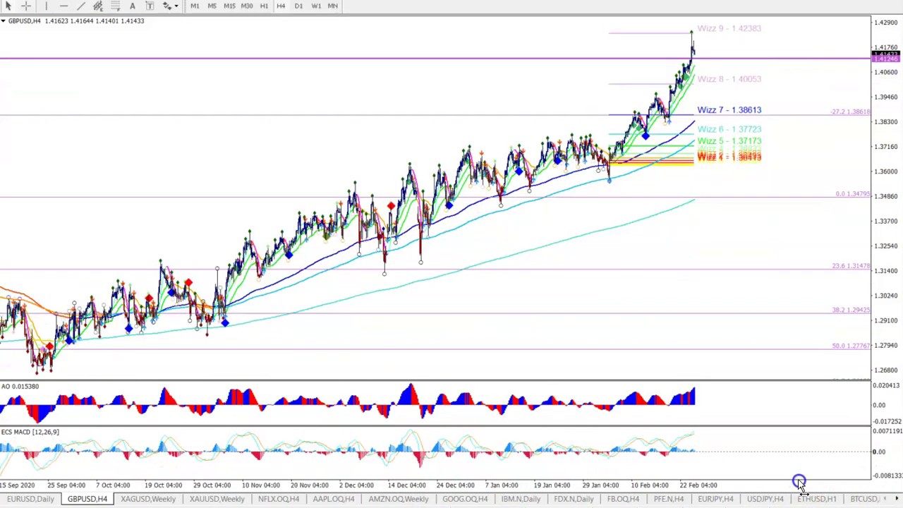
pyautogui.moveTo(694, 44); pyautogui.dragTo(805, 91)
pyautogui.moveTo(714, 67); pyautogui.dragTo(795, 101)
pyautogui.moveTo(798, 84)
pyautogui.mouseDown()
pyautogui.moveTo(811, 39)
pyautogui.moveTo(828, 38)
pyautogui.moveTo(790, 39)
pyautogui.mouseUp()
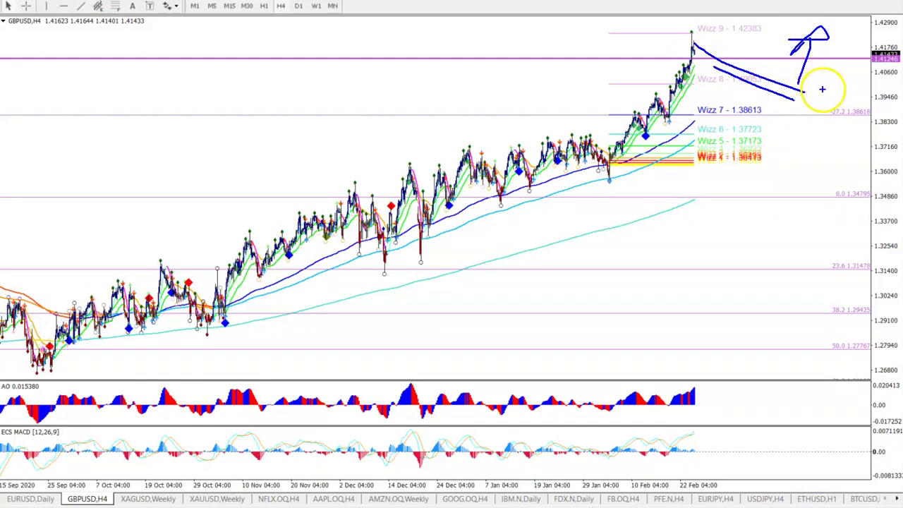
pyautogui.press('Escape')
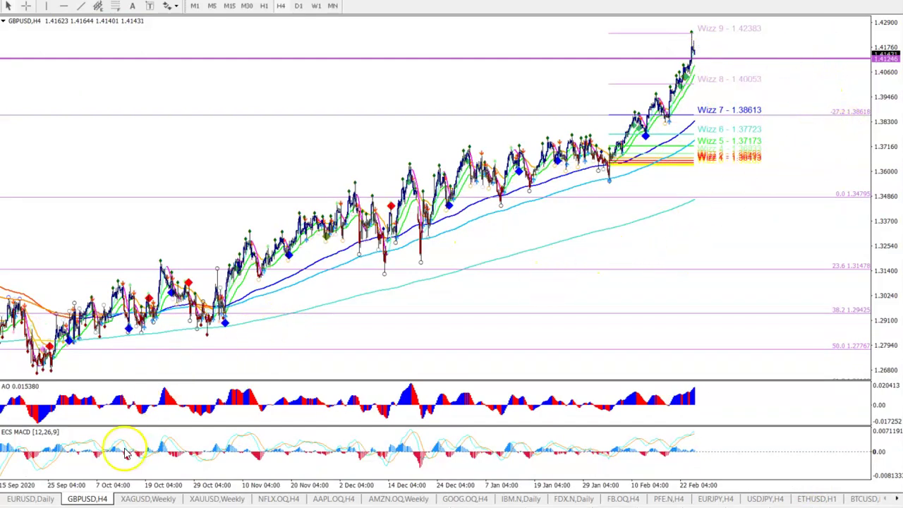